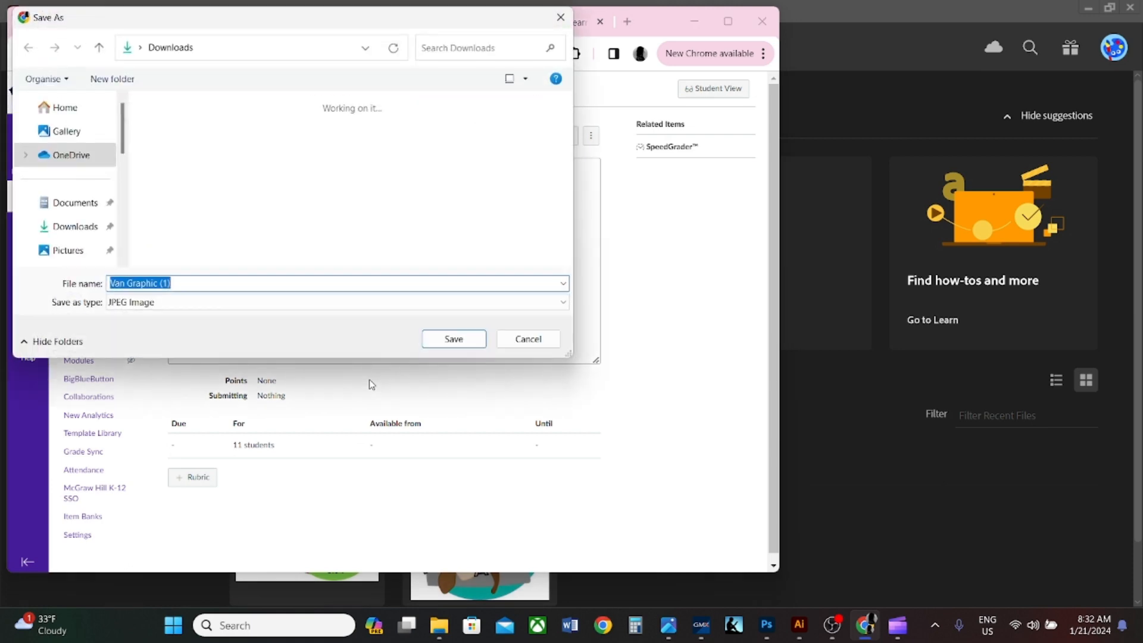
# - Save the van picture to the Downloads folder as a JPEG image named Van Graphic (1)
pyautogui.click(80, 229)
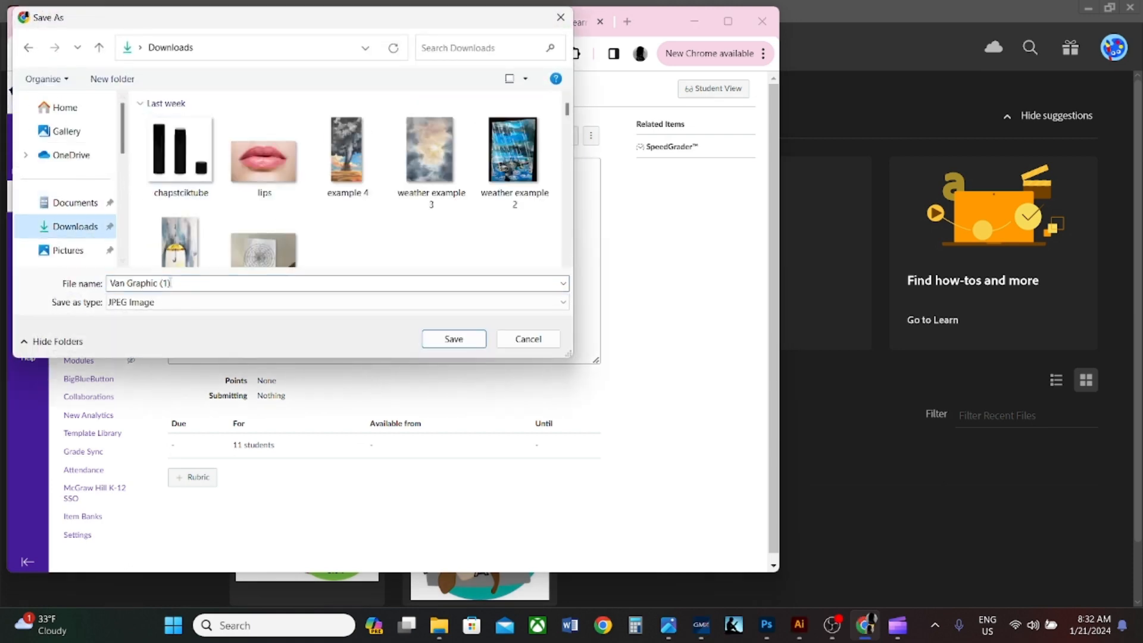
pyautogui.click(183, 283)
pyautogui.click(444, 339)
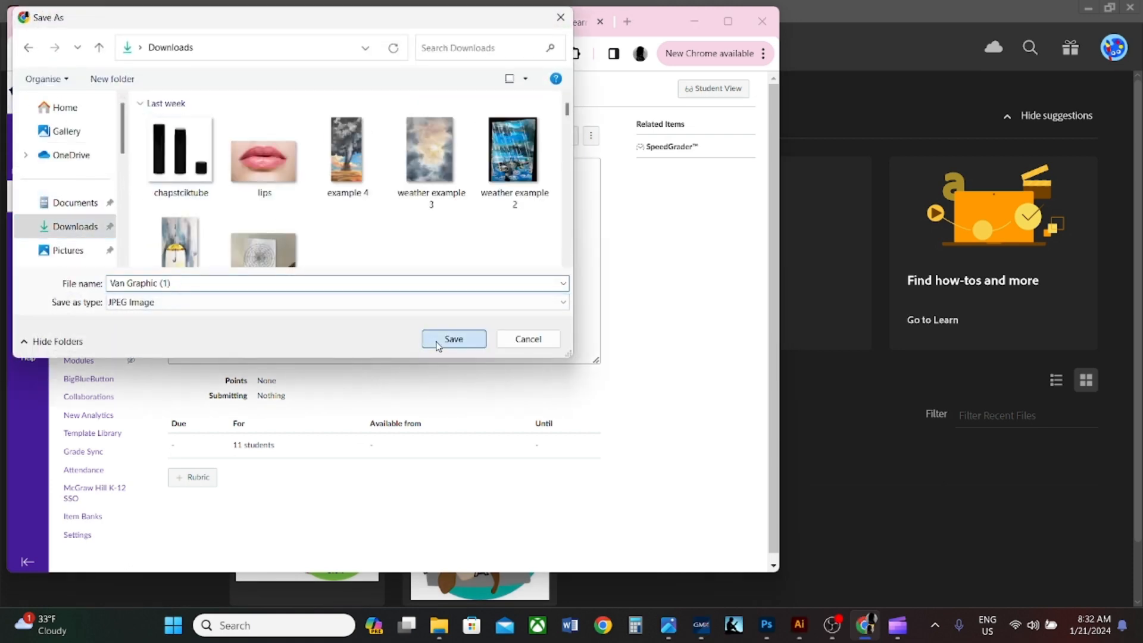
# - Switch to Illustrator and start a new document measured in inches, 7 in wide and 7 in high
pyautogui.click(835, 455)
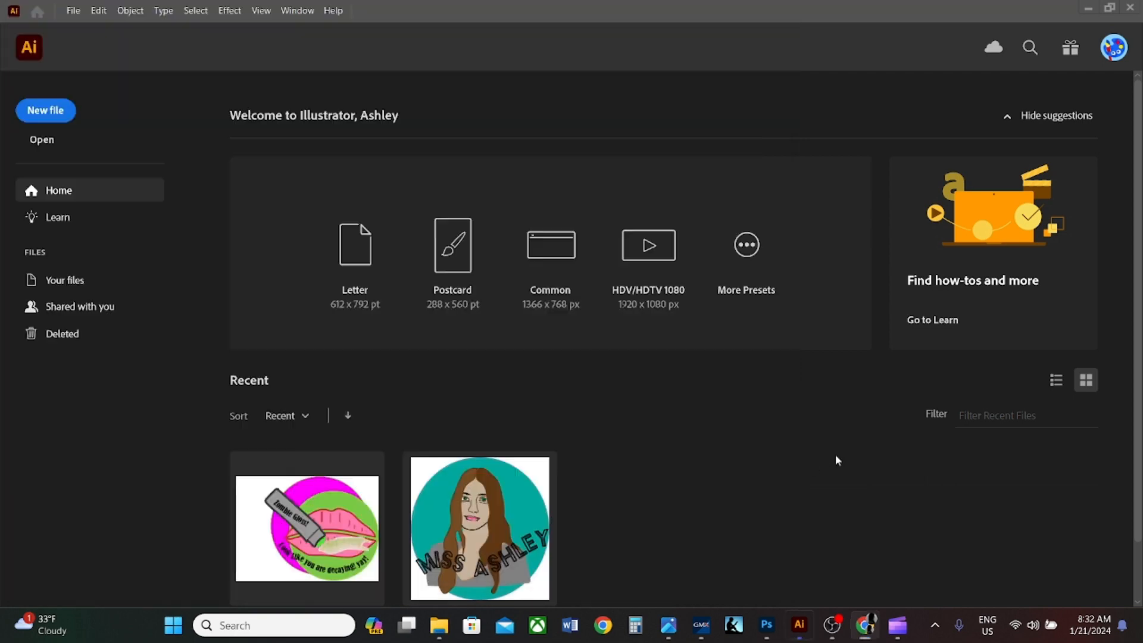
pyautogui.click(45, 113)
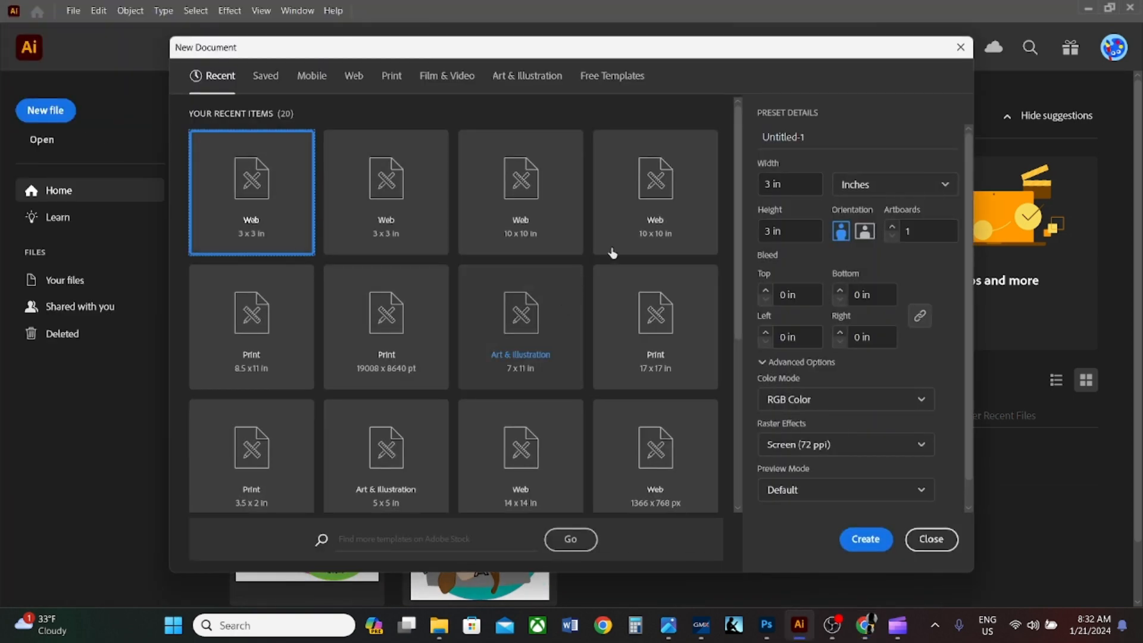
pyautogui.click(861, 185)
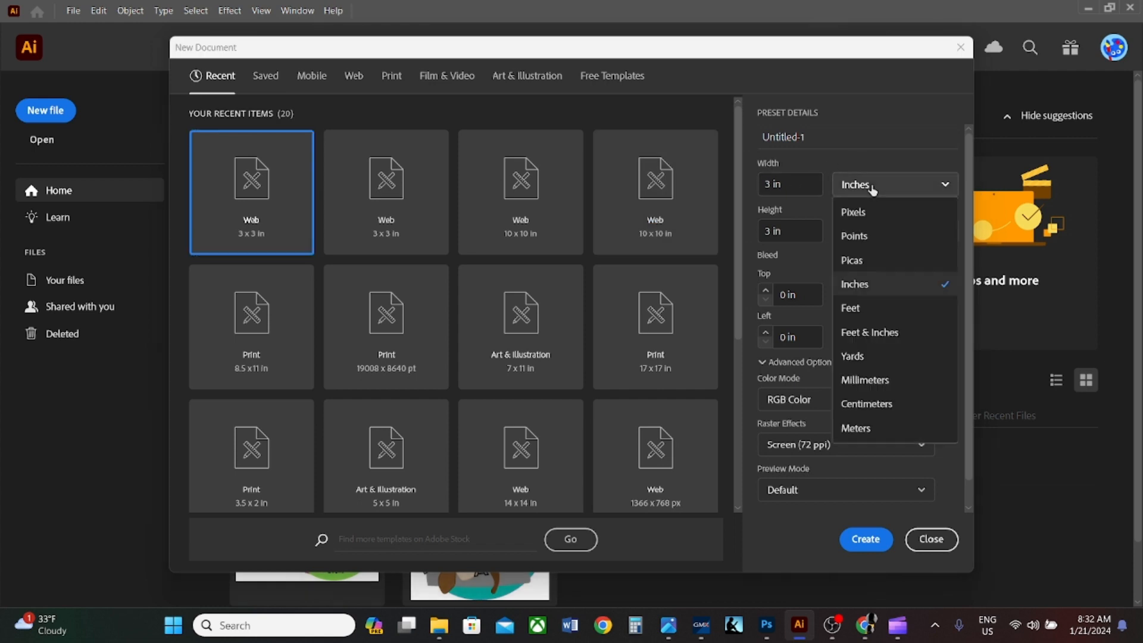
pyautogui.click(897, 296)
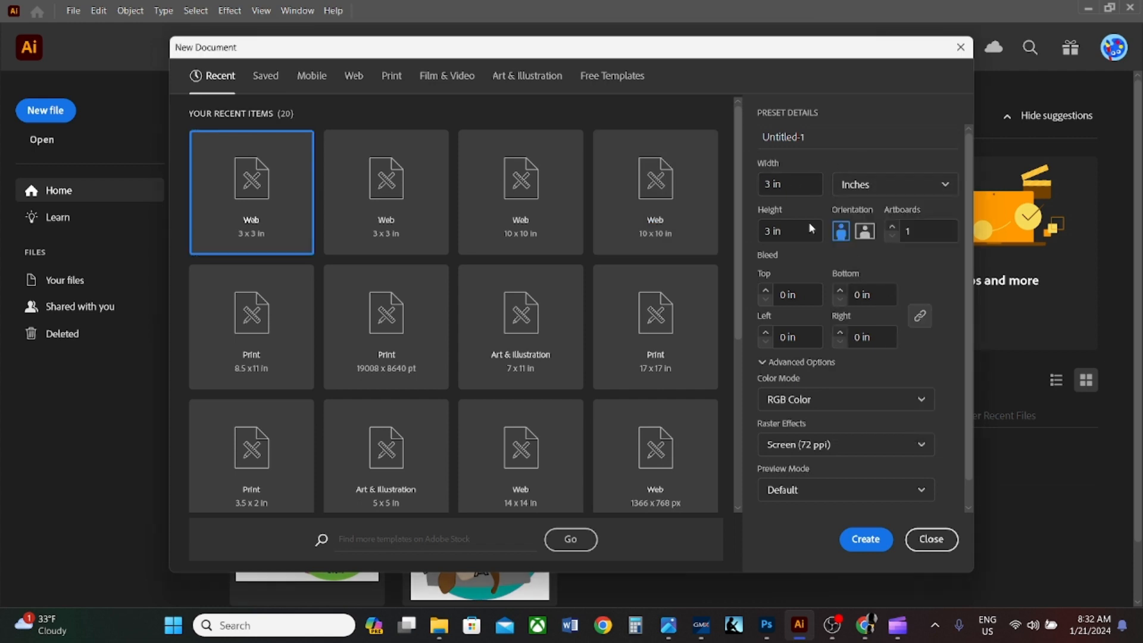
pyautogui.click(771, 179)
pyautogui.press('BackSpace')
pyautogui.write('7')
pyautogui.doubleClick(769, 231)
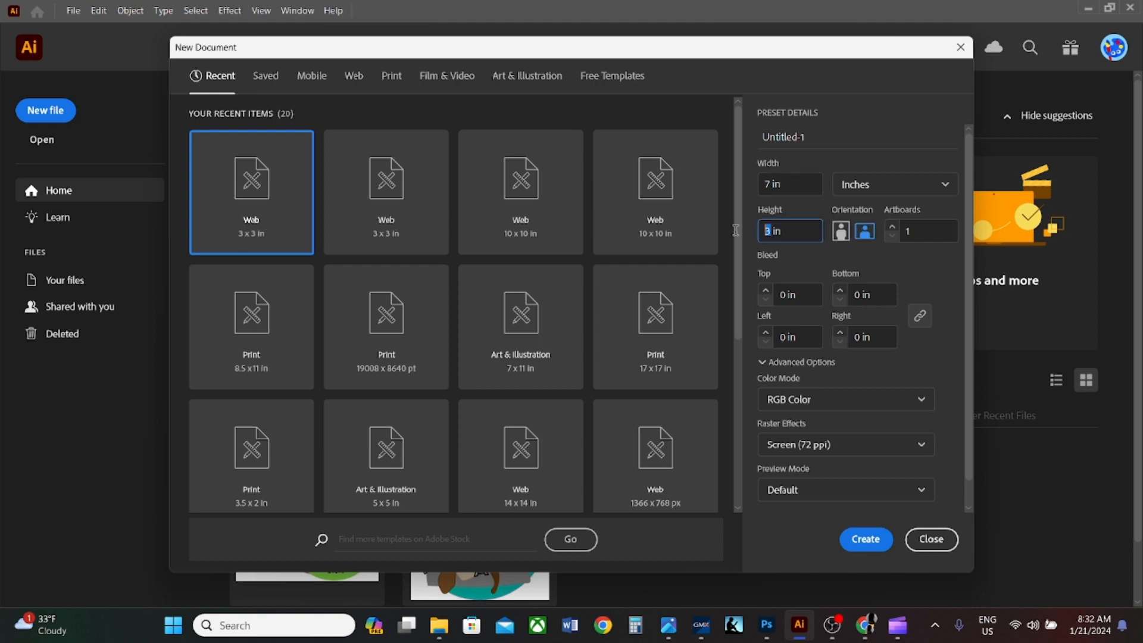
pyautogui.write('7')
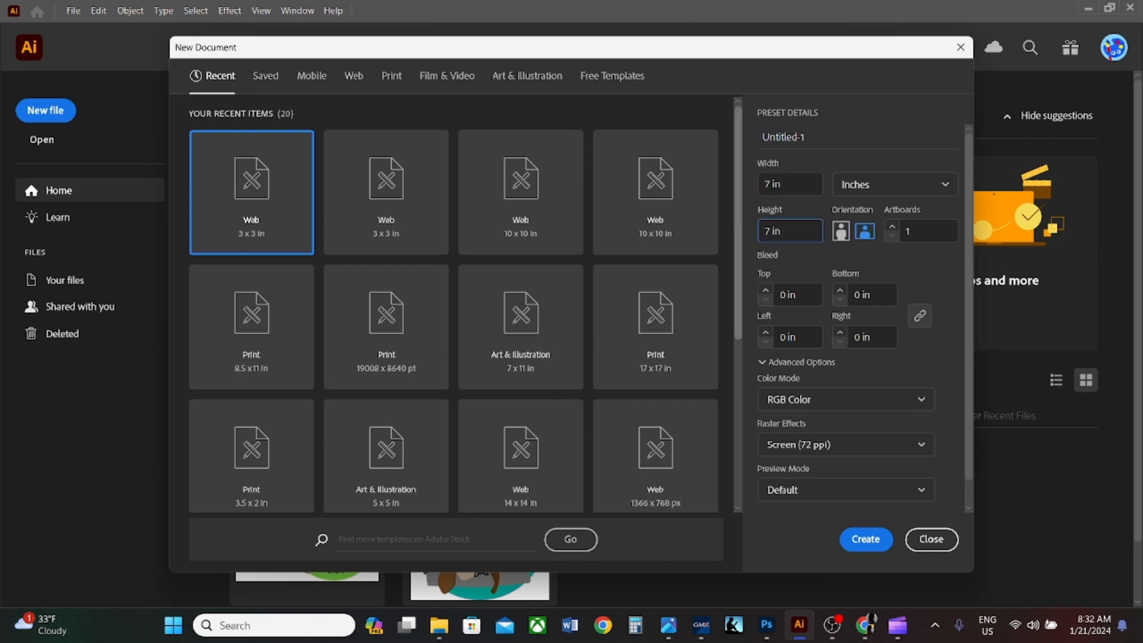
# - Set the new document's color mode to CMYK and create it
pyautogui.click(814, 398)
pyautogui.click(814, 452)
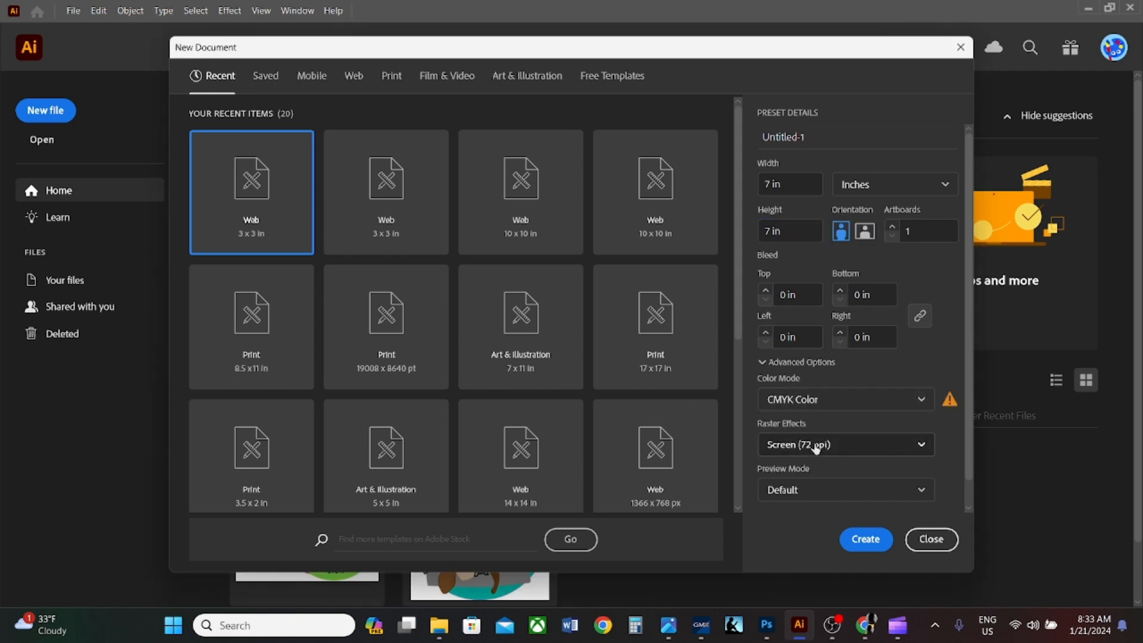
pyautogui.click(869, 543)
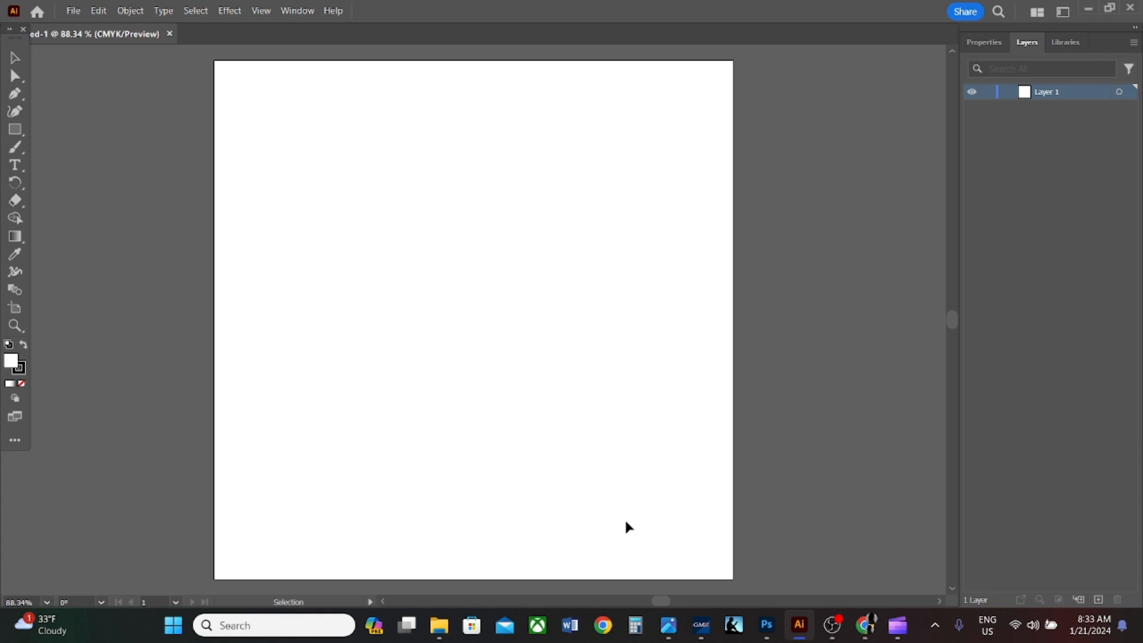
# - Place the Van Graphic (1) image from the Downloads folder onto the artboard
pyautogui.click(439, 625)
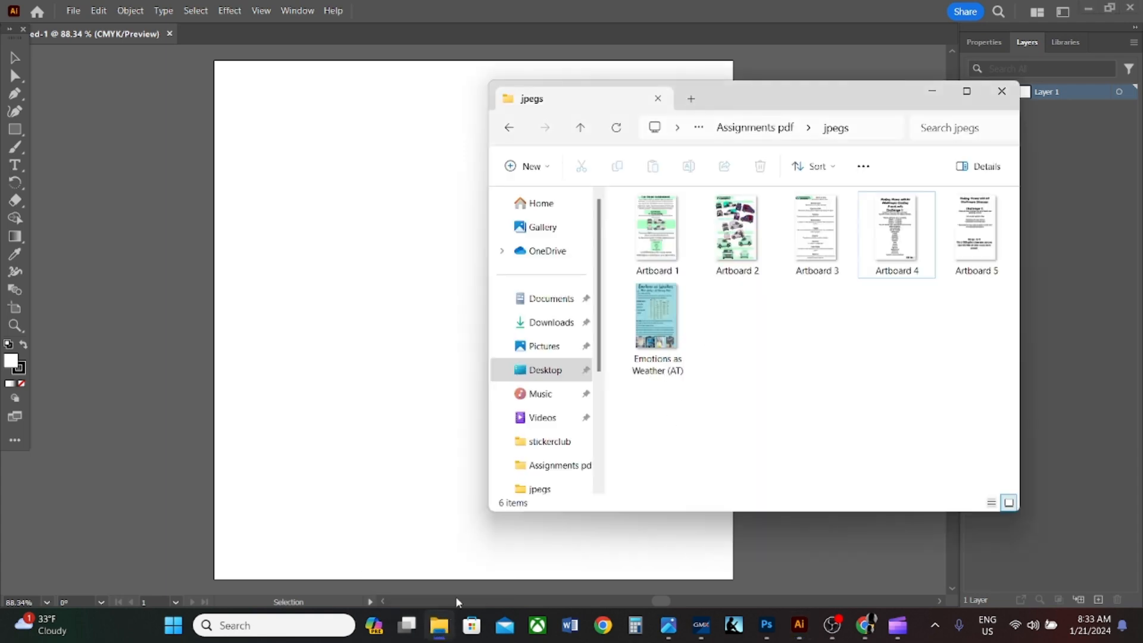
pyautogui.click(548, 322)
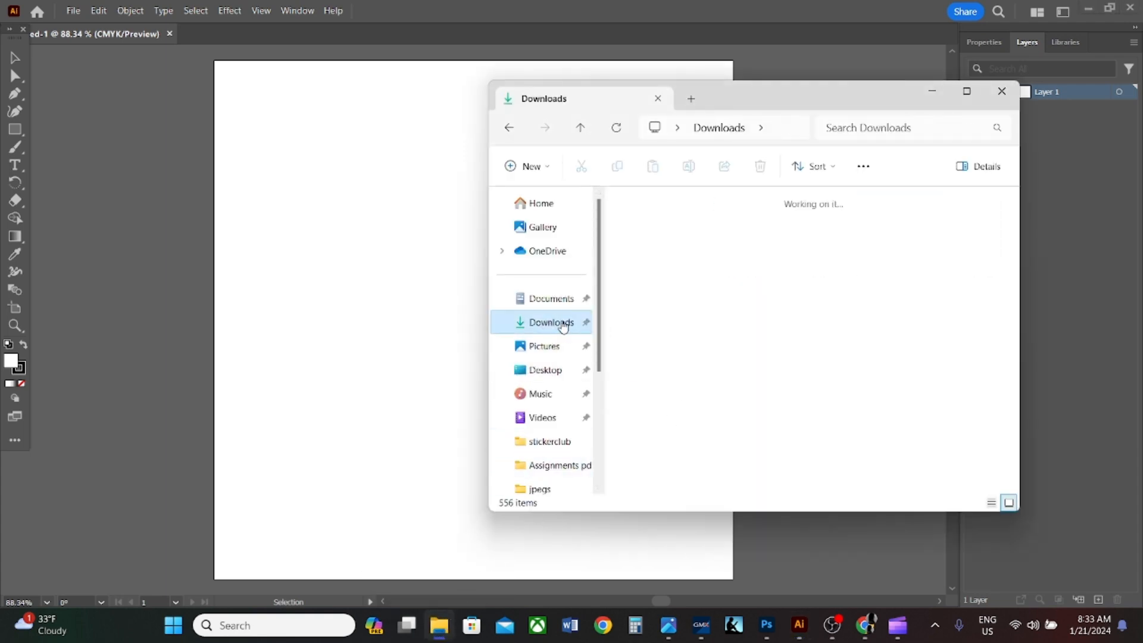
pyautogui.moveTo(662, 279)
pyautogui.mouseDown()
pyautogui.moveTo(566, 285)
pyautogui.moveTo(355, 269)
pyautogui.mouseUp()
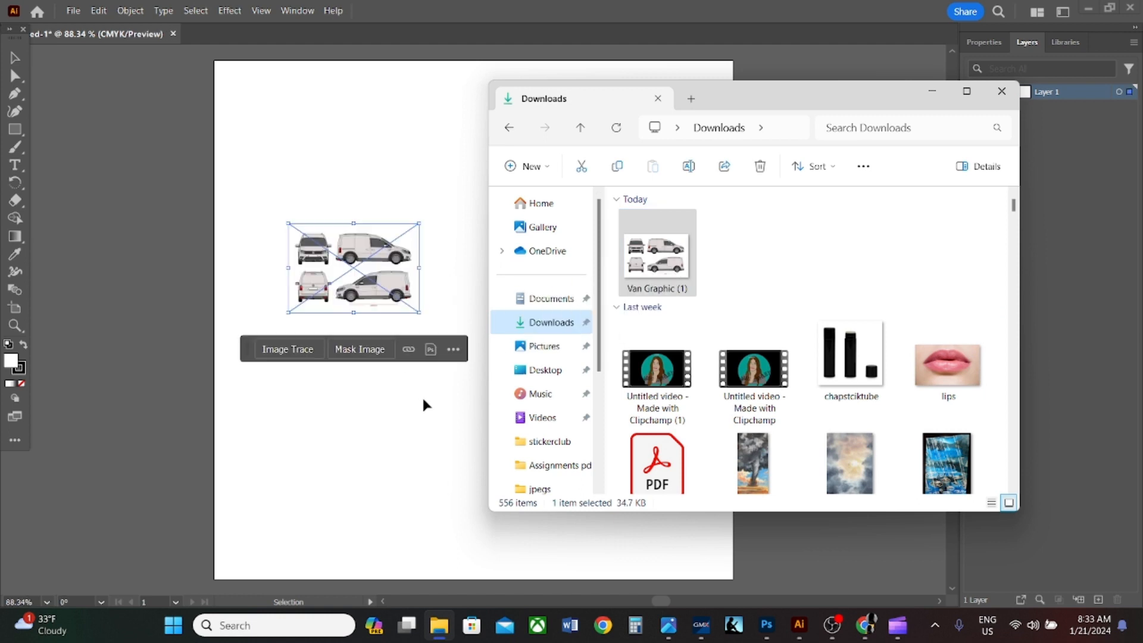
pyautogui.click(398, 187)
pyautogui.click(391, 238)
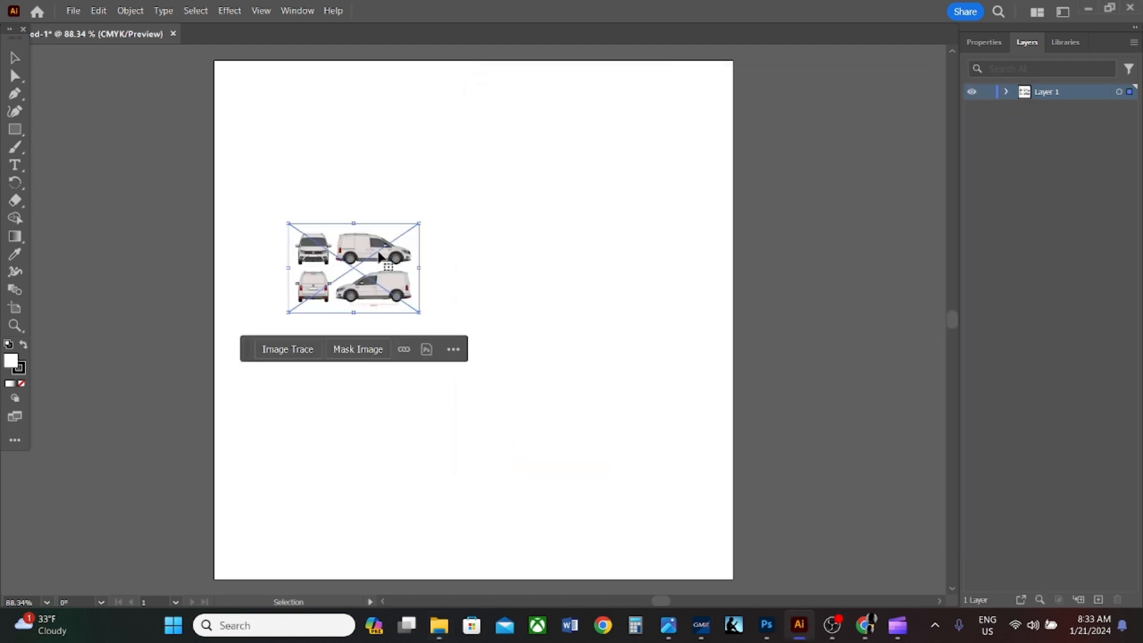
# - Enlarge and reposition the van image until it spans nearly the full width and most of the height of the artboard
pyautogui.moveTo(419, 223)
pyautogui.mouseDown()
pyautogui.moveTo(572, 156)
pyautogui.moveTo(674, 69)
pyautogui.mouseUp()
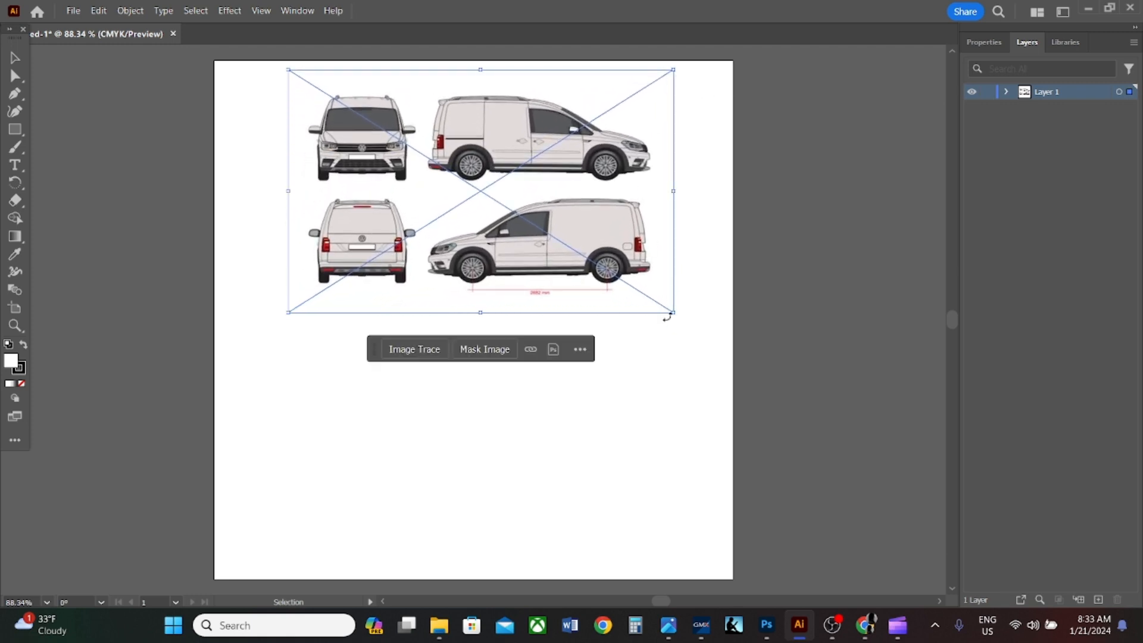
pyautogui.moveTo(676, 316)
pyautogui.mouseDown()
pyautogui.moveTo(689, 459)
pyautogui.moveTo(710, 490)
pyautogui.mouseUp()
pyautogui.moveTo(584, 377)
pyautogui.mouseDown()
pyautogui.moveTo(545, 385)
pyautogui.moveTo(517, 461)
pyautogui.mouseUp()
pyautogui.moveTo(644, 155)
pyautogui.mouseDown()
pyautogui.moveTo(713, 107)
pyautogui.moveTo(730, 116)
pyautogui.mouseUp()
pyautogui.moveTo(527, 214); pyautogui.dragTo(520, 217)
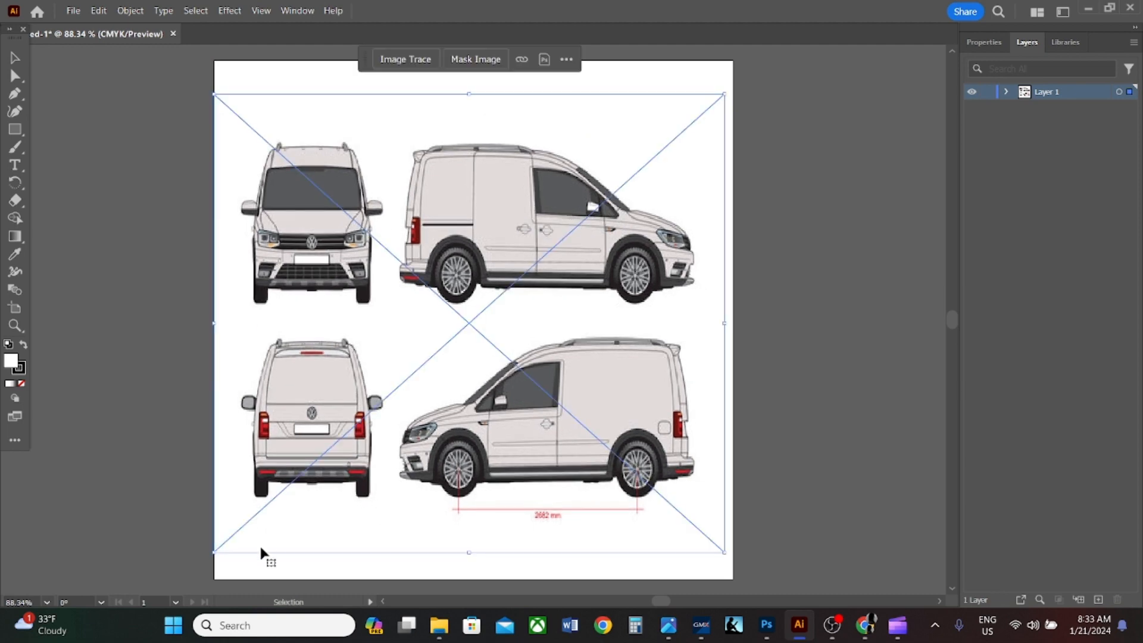
pyautogui.moveTo(725, 551)
pyautogui.mouseDown()
pyautogui.moveTo(732, 569)
pyautogui.moveTo(725, 554)
pyautogui.mouseUp()
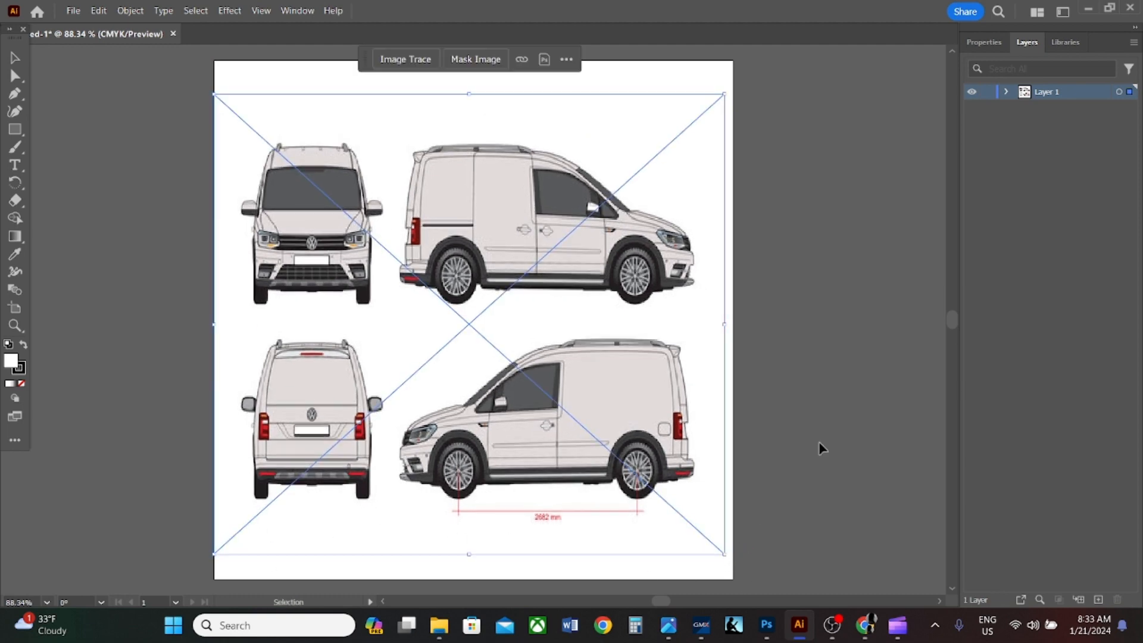
# - Rename the layer holding the van image to Van
pyautogui.doubleClick(1046, 92)
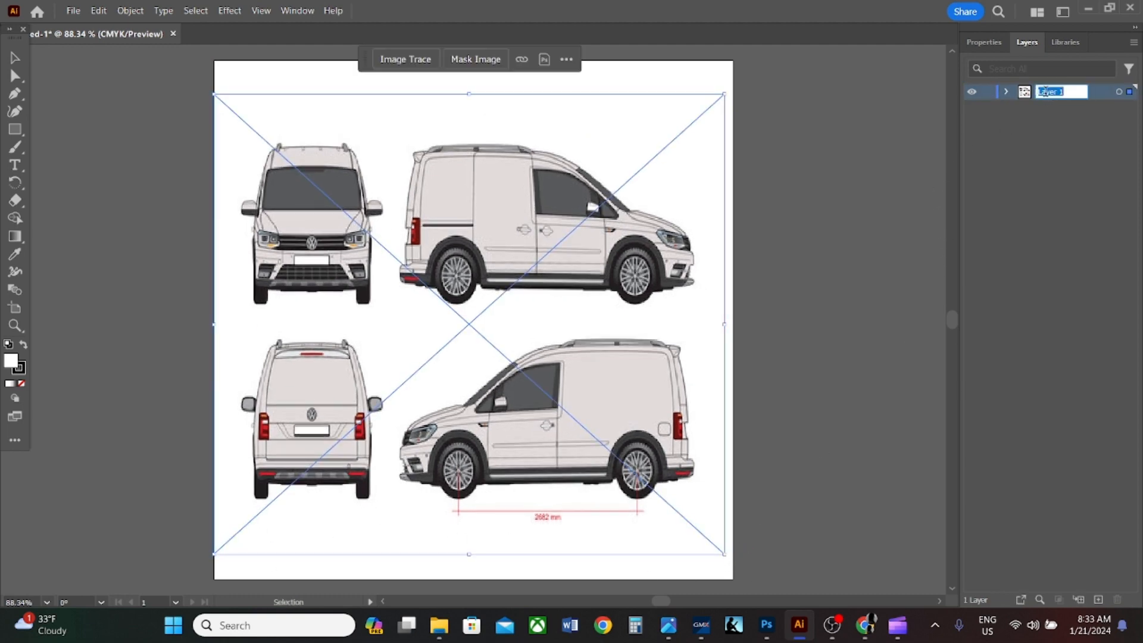
pyautogui.write('Van')
# - Lock the Van layer and add a new layer above it
pyautogui.click(988, 92)
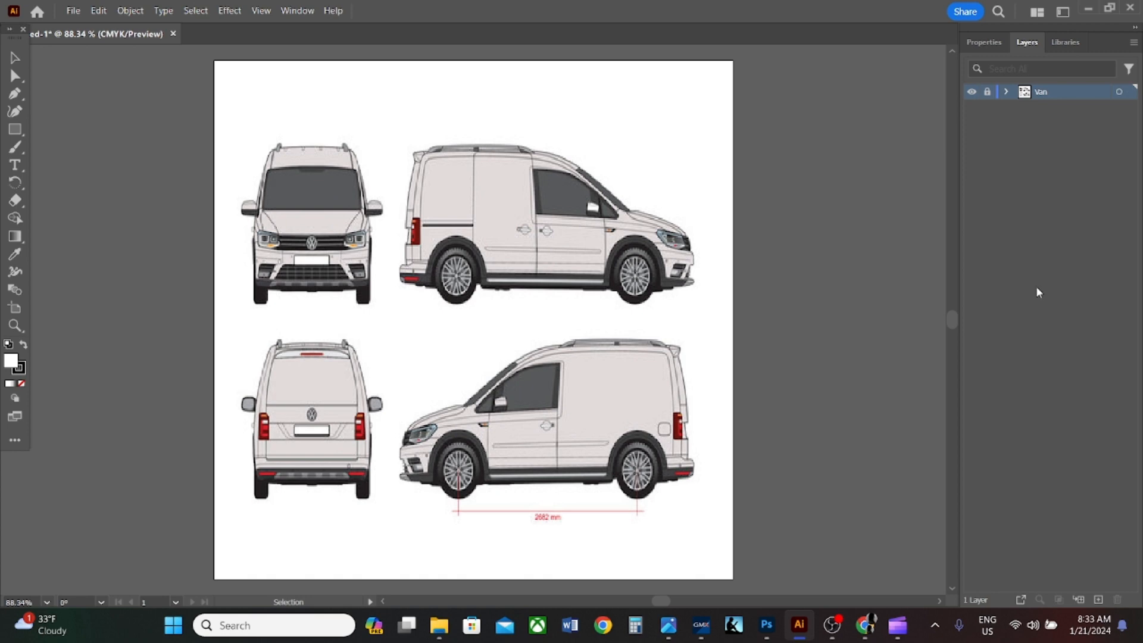
pyautogui.click(1098, 599)
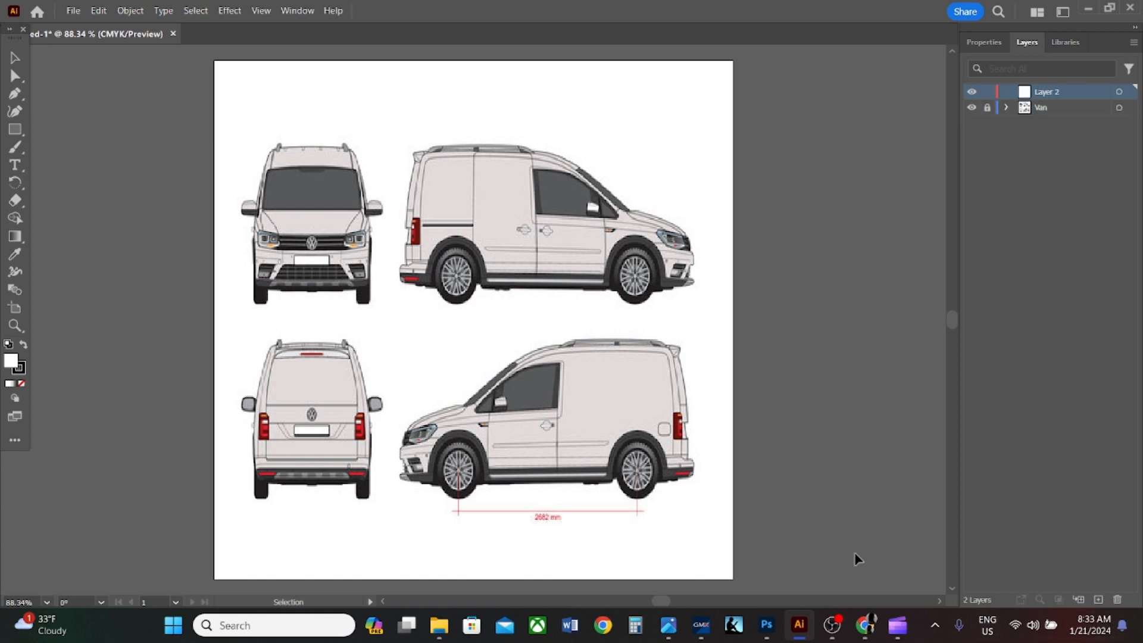
# - Check the course's assignment list in Chrome and open Artboard 1.jpg from the jpegs folder inside Assignments pdf on the Desktop
pyautogui.click(874, 631)
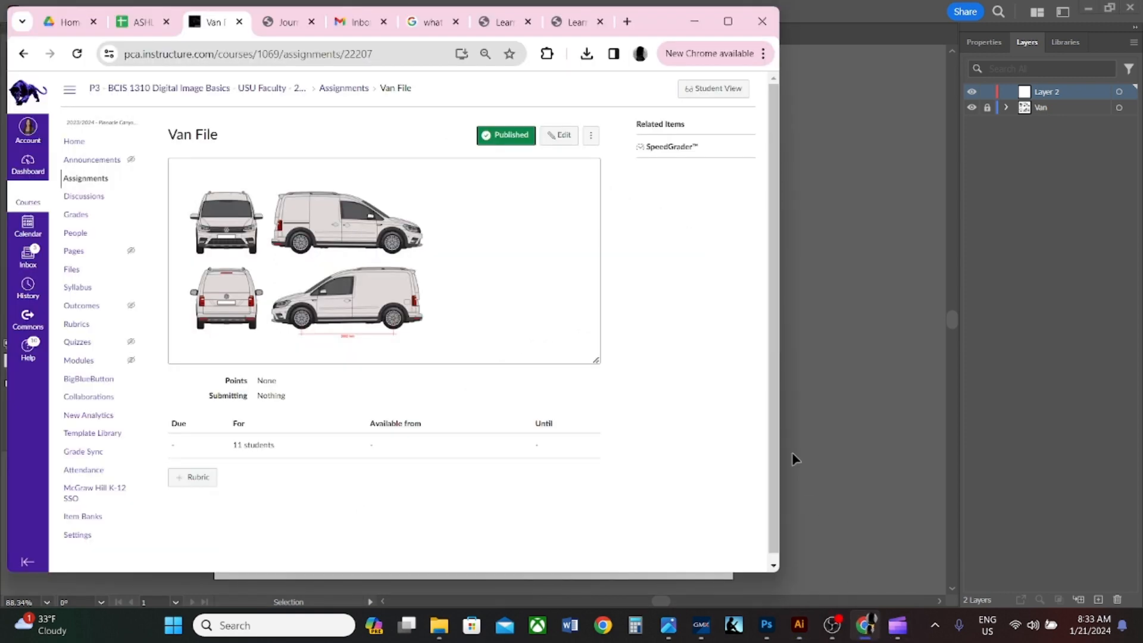
pyautogui.click(86, 179)
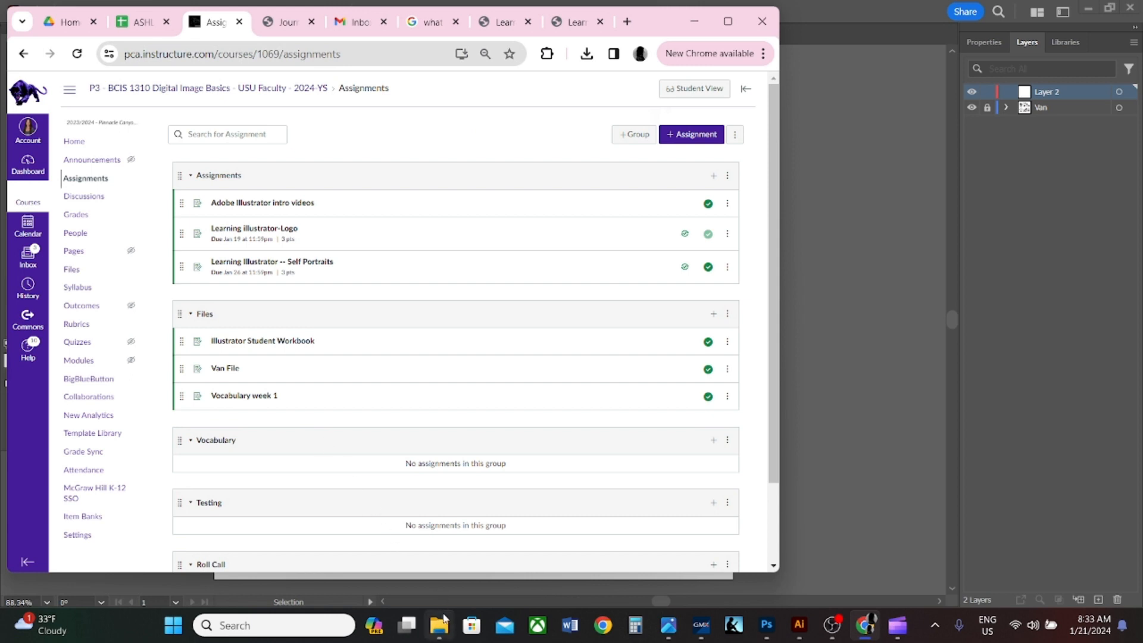
pyautogui.click(441, 626)
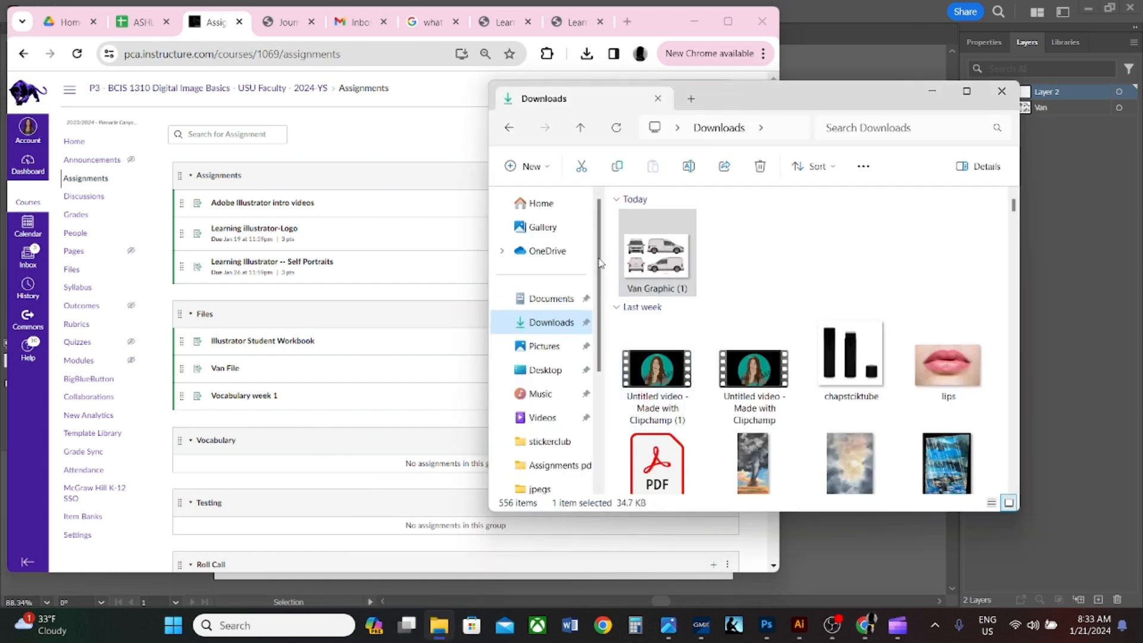
pyautogui.click(545, 369)
pyautogui.doubleClick(734, 244)
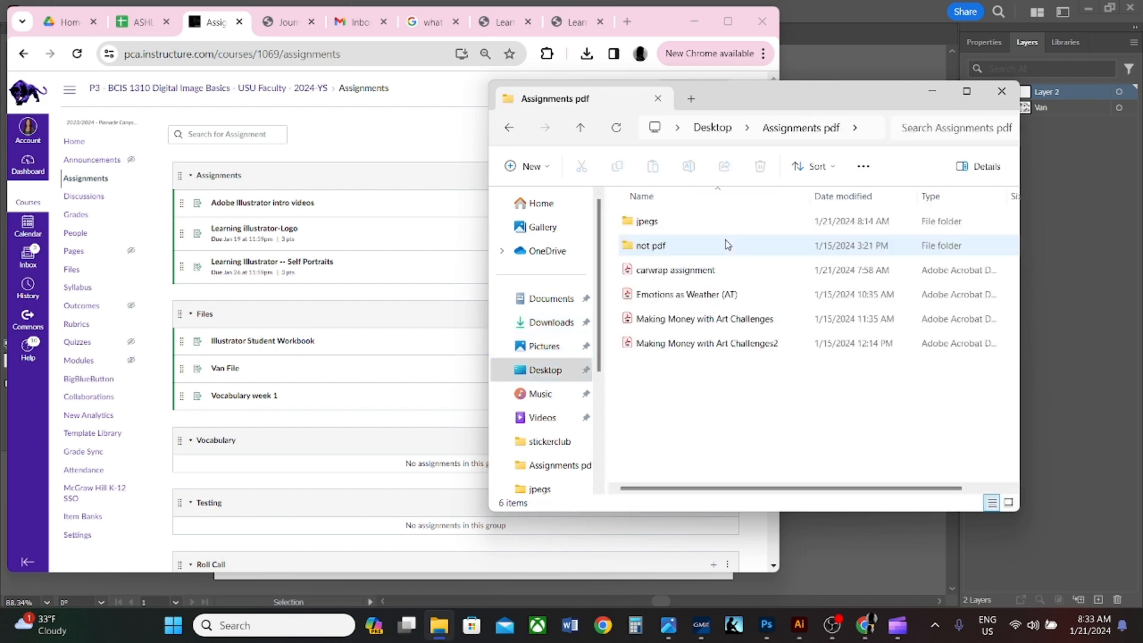
pyautogui.click(658, 275)
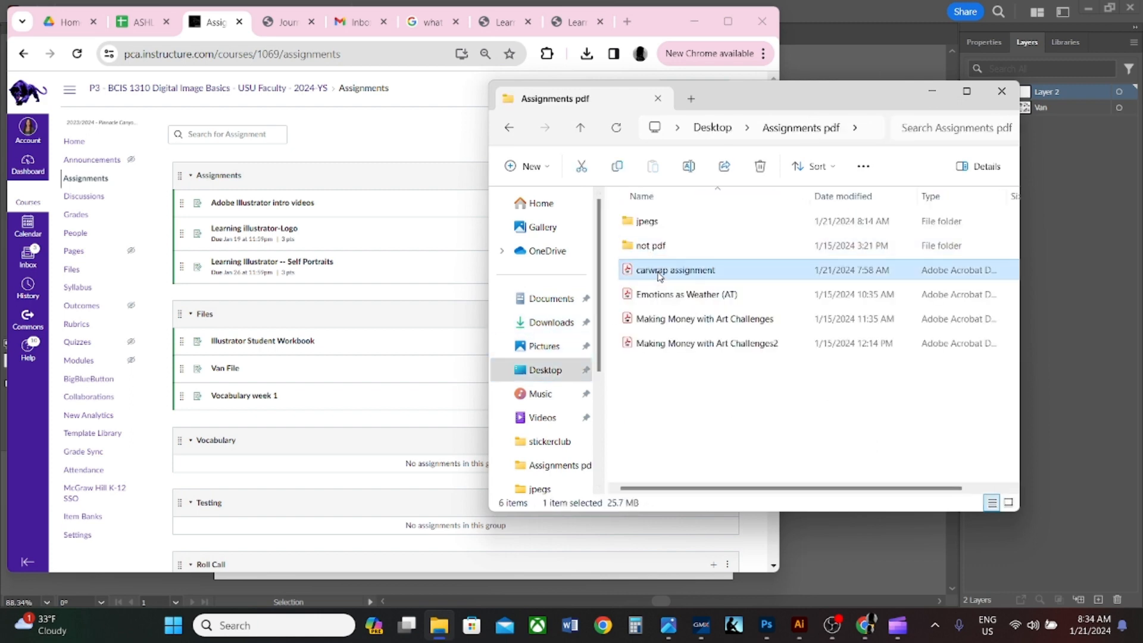
pyautogui.doubleClick(645, 222)
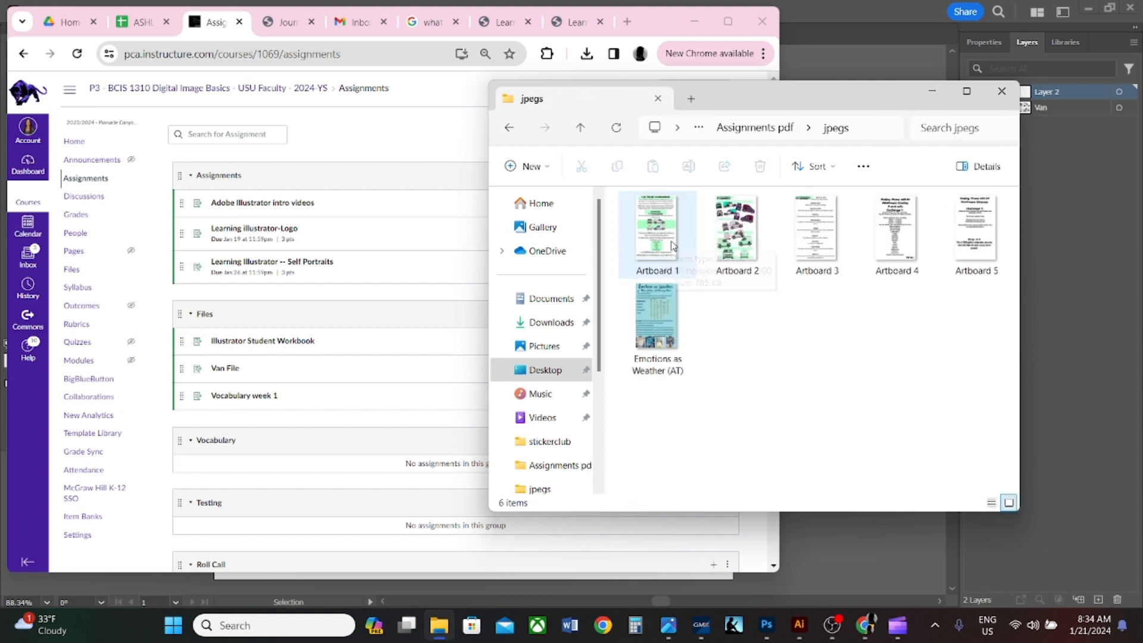
pyautogui.doubleClick(673, 246)
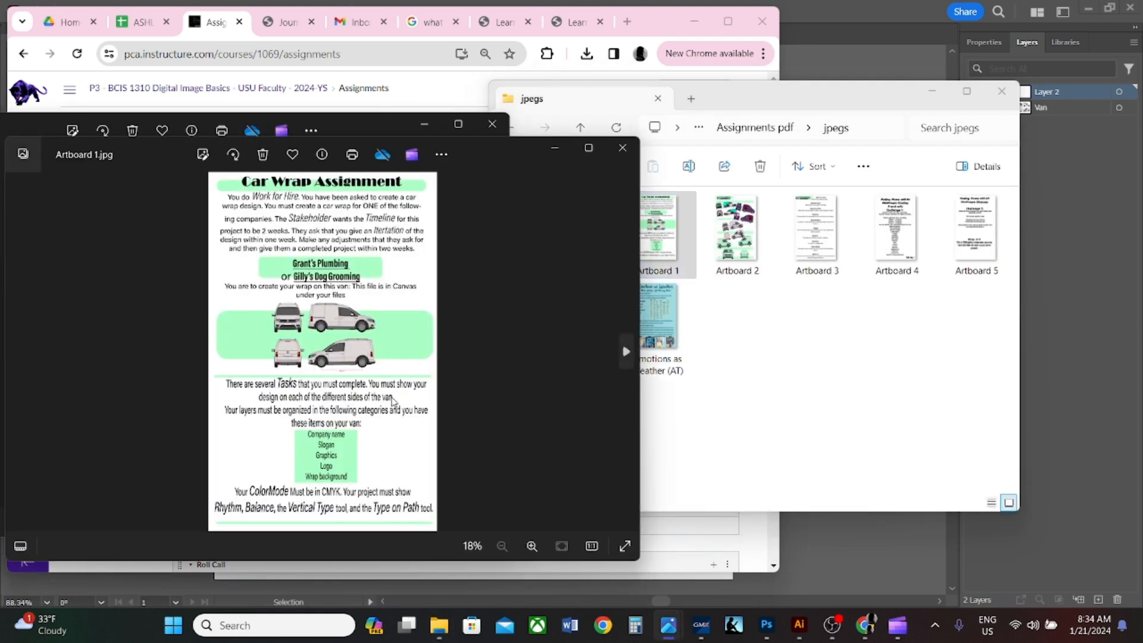
# - Close the other open photo and examine the Car Wrap Assignment sheet's required layer categories, color mode and type tools
pyautogui.click(492, 123)
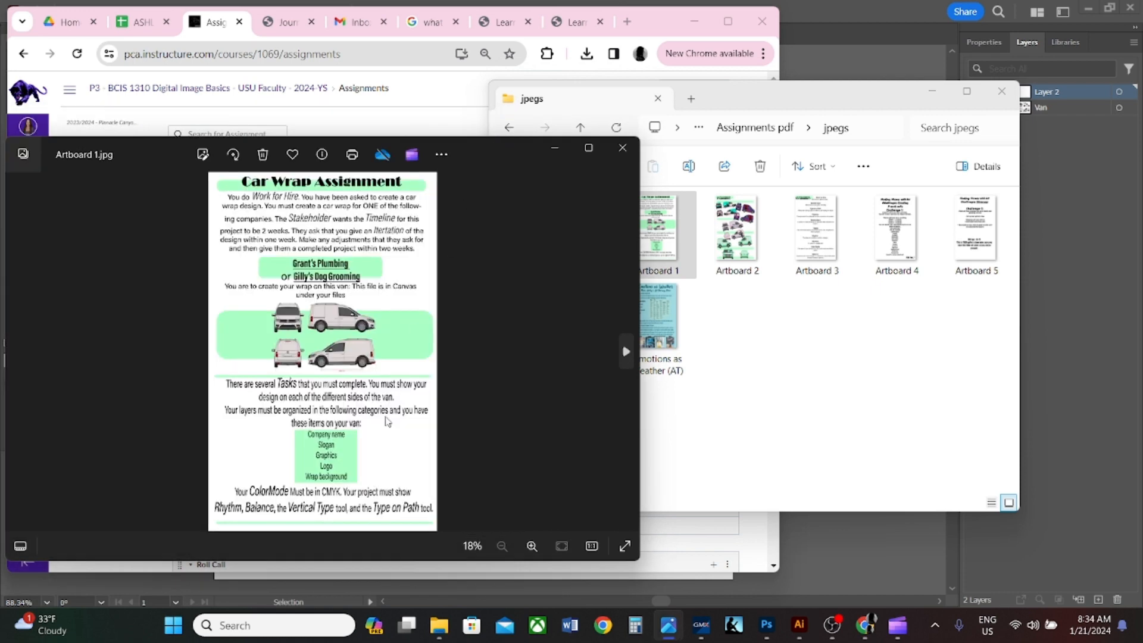
pyautogui.click(541, 544)
pyautogui.scroll(-1, 382, 455)
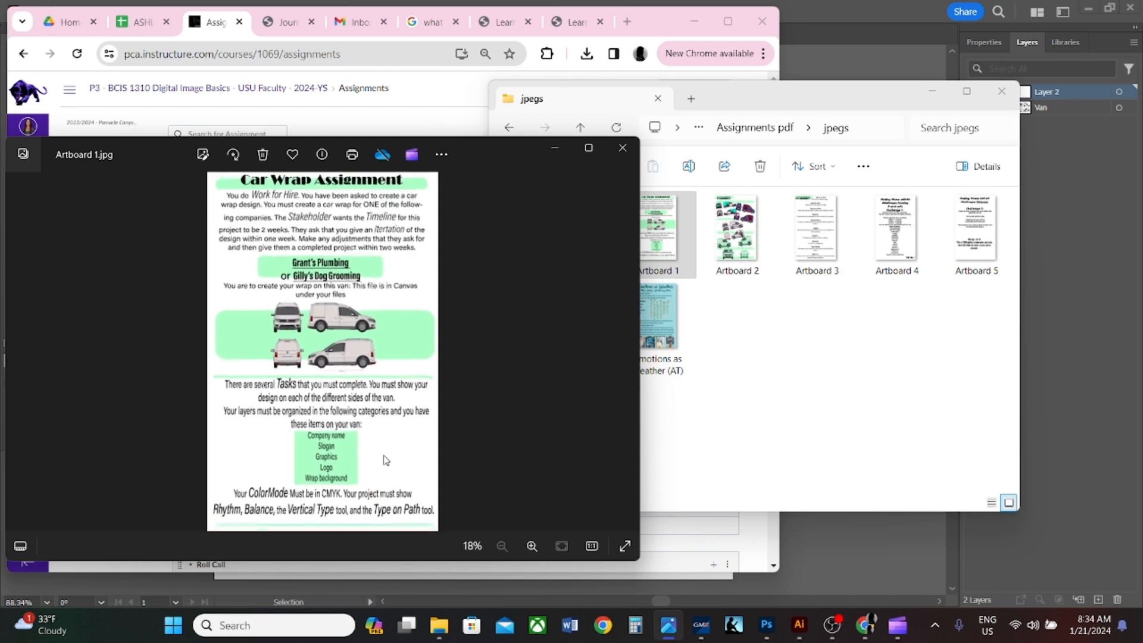
pyautogui.scroll(5, 386, 460)
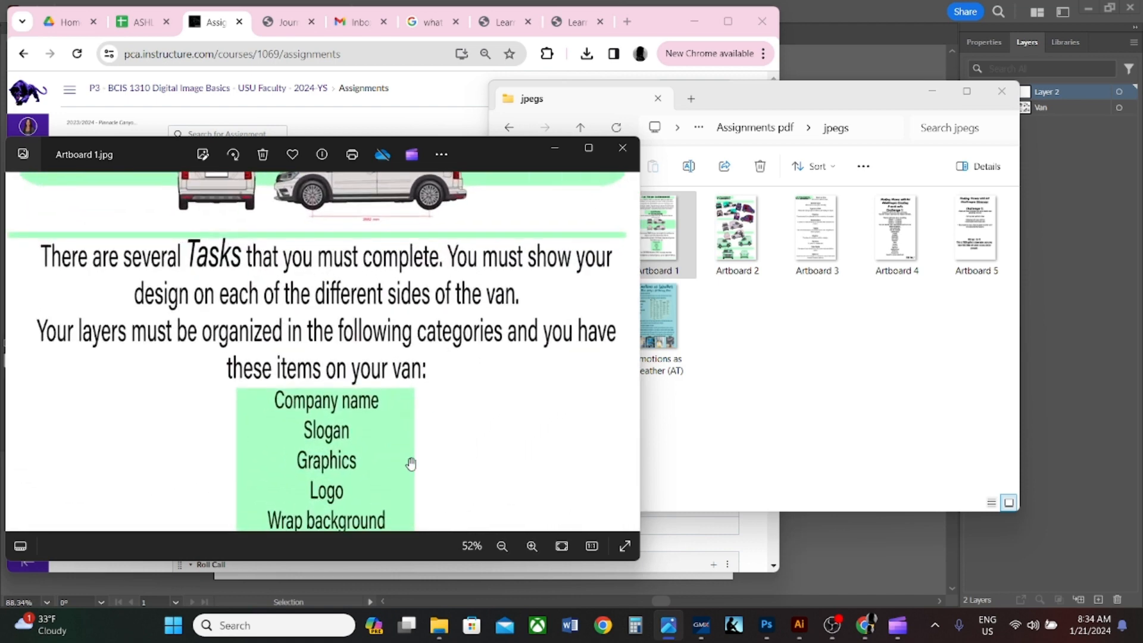
pyautogui.moveTo(502, 441); pyautogui.dragTo(503, 336)
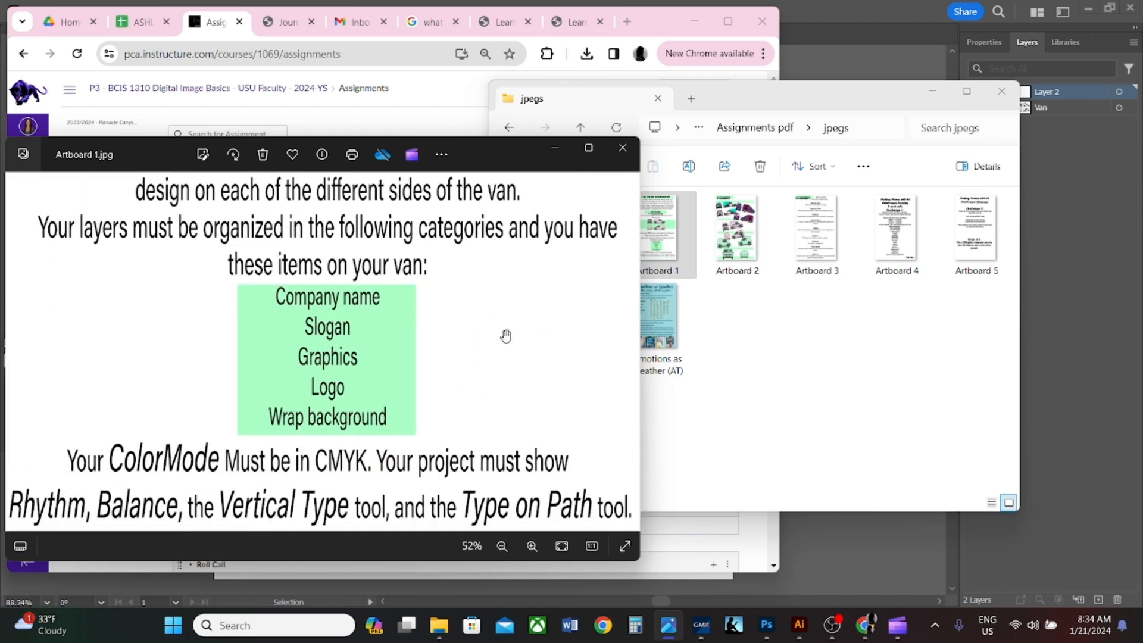
# - Return to Illustrator and rename the empty layer above Van to Company Name
pyautogui.click(1048, 551)
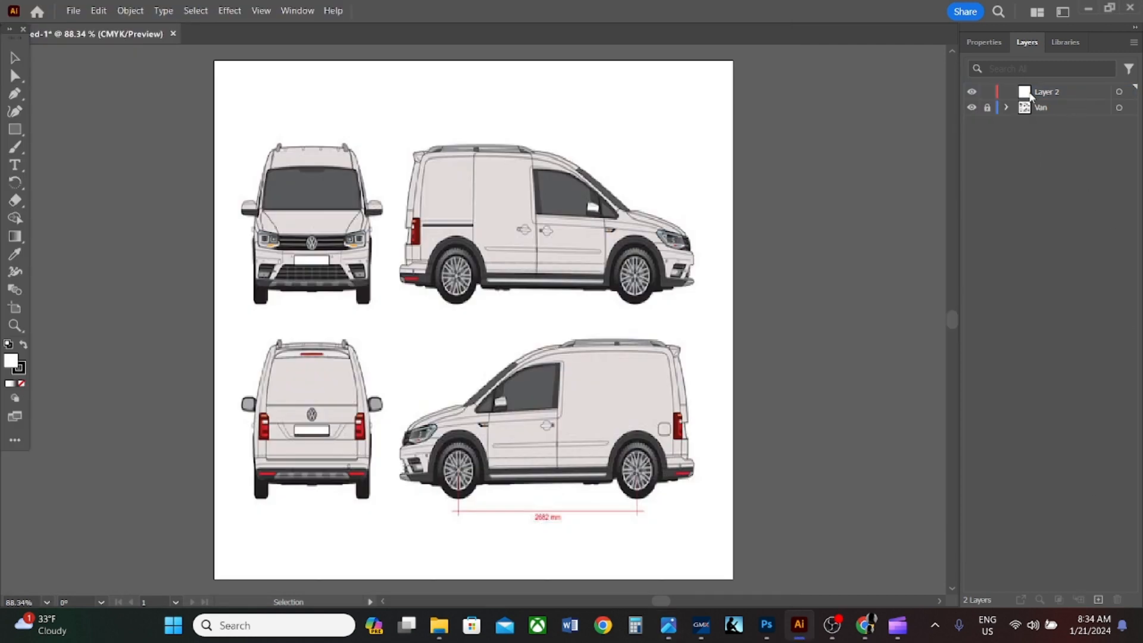
pyautogui.doubleClick(1052, 92)
pyautogui.write('Col')
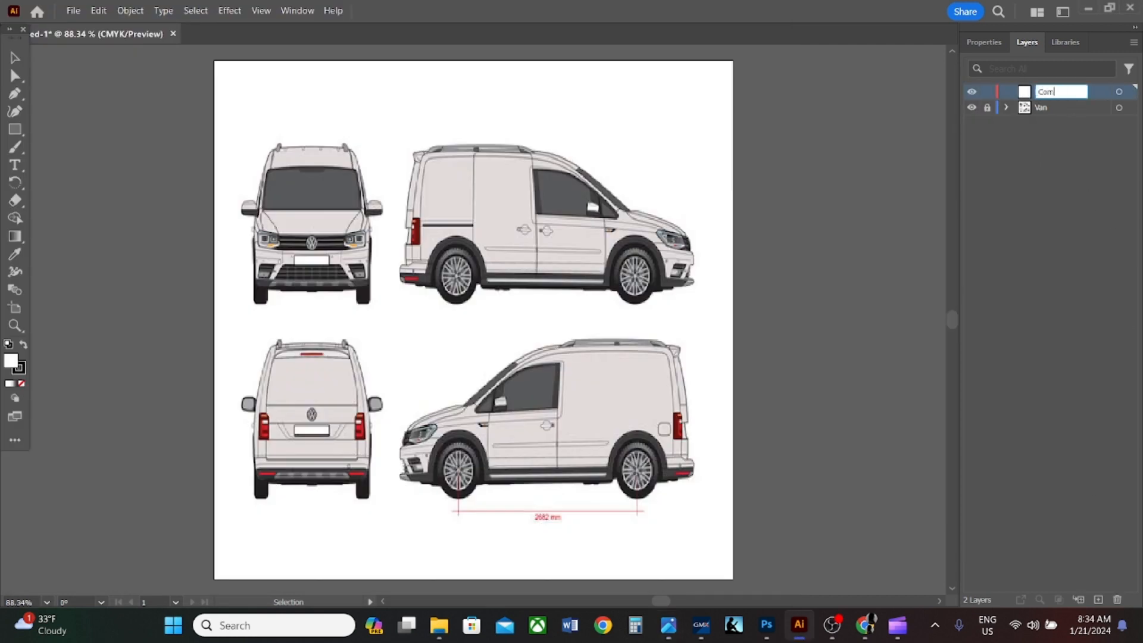
pyautogui.write('pany Name')
pyautogui.click(1077, 270)
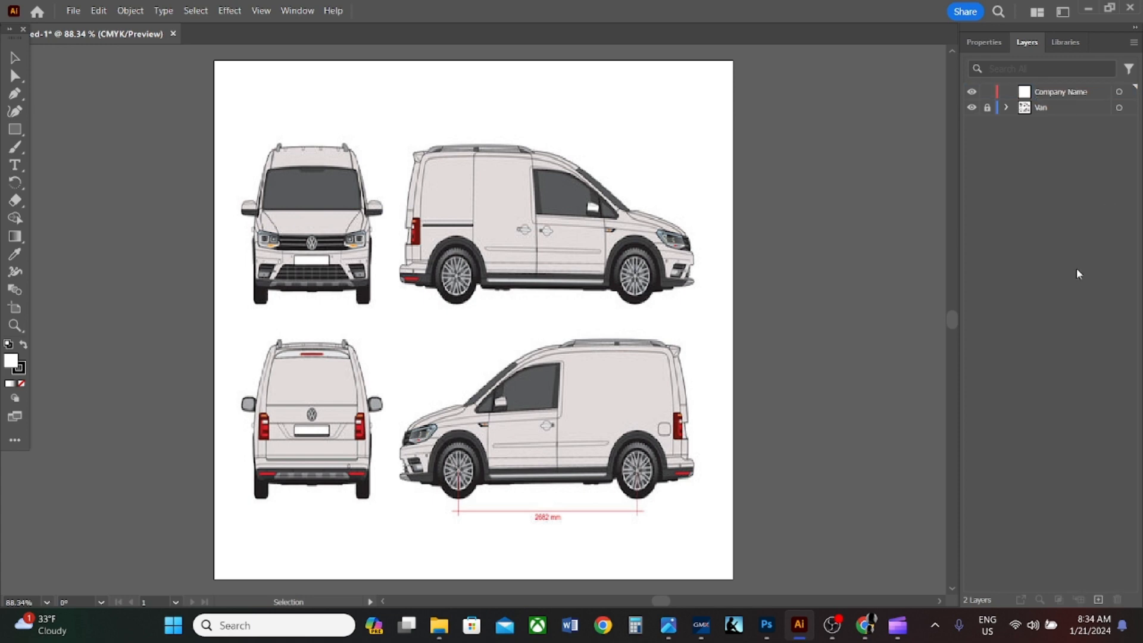
# - Add a new layer above Company Name and name it Graphics
pyautogui.click(1098, 600)
pyautogui.doubleClick(1048, 93)
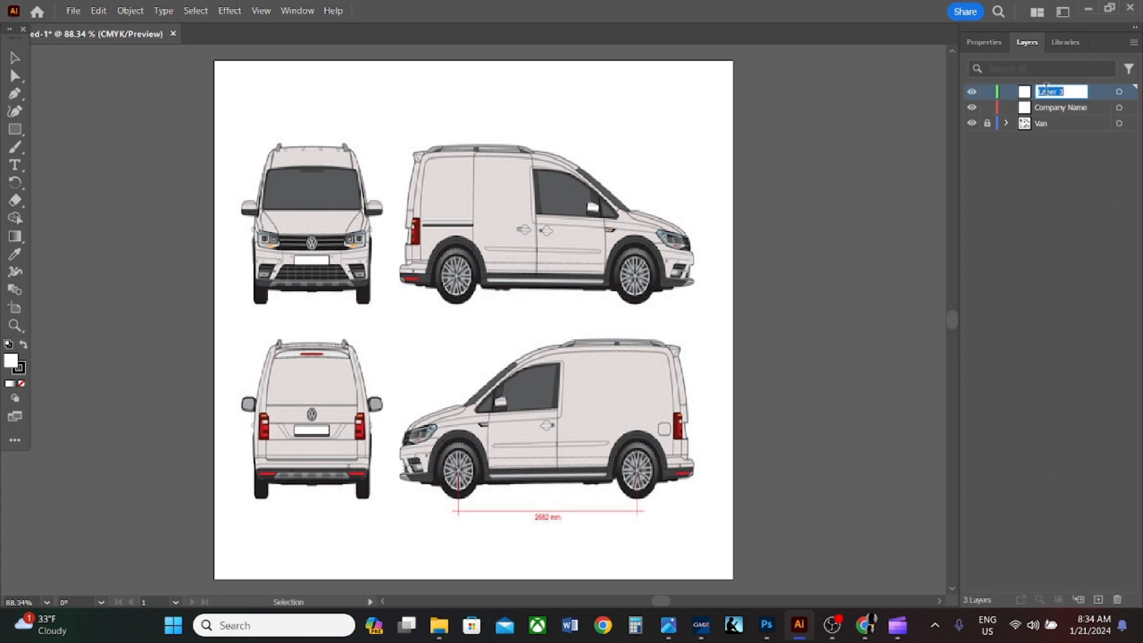
pyautogui.write('Graphics')
pyautogui.press('Return')
# - Add another layer on top, check the required categories in Artboard 1.jpg, and name the layer Slogan
pyautogui.click(1100, 600)
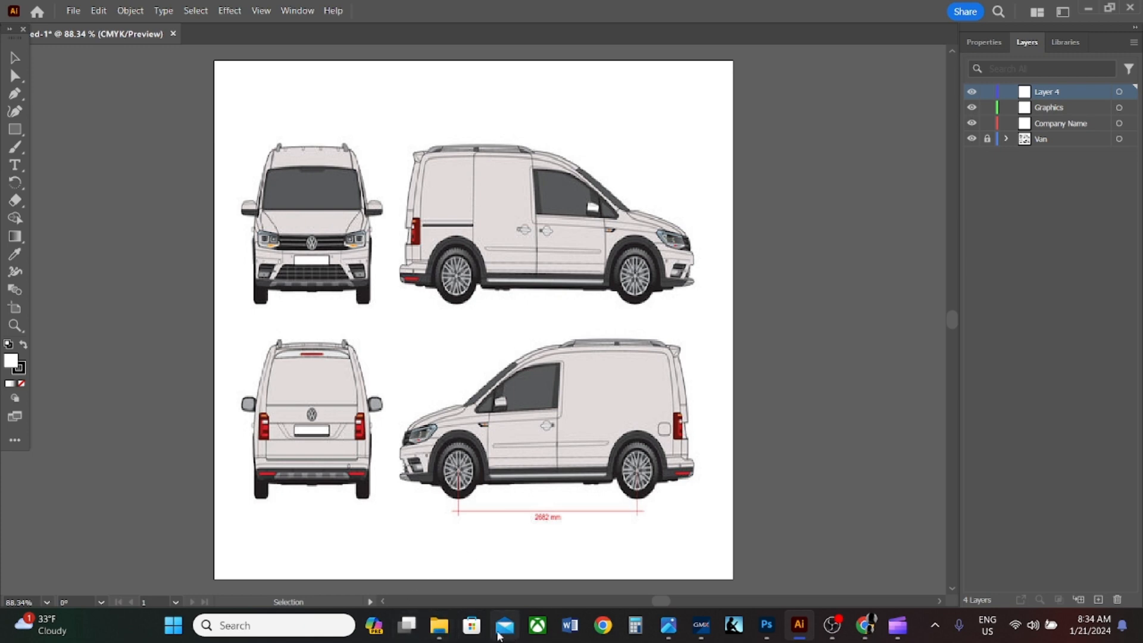
pyautogui.click(673, 630)
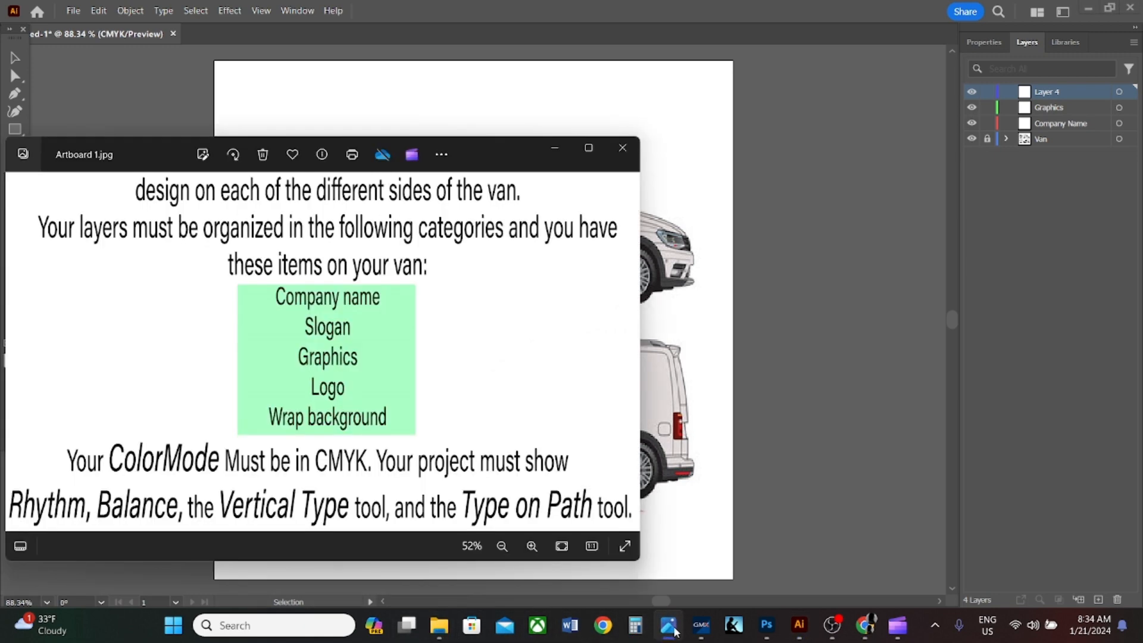
pyautogui.doubleClick(1053, 90)
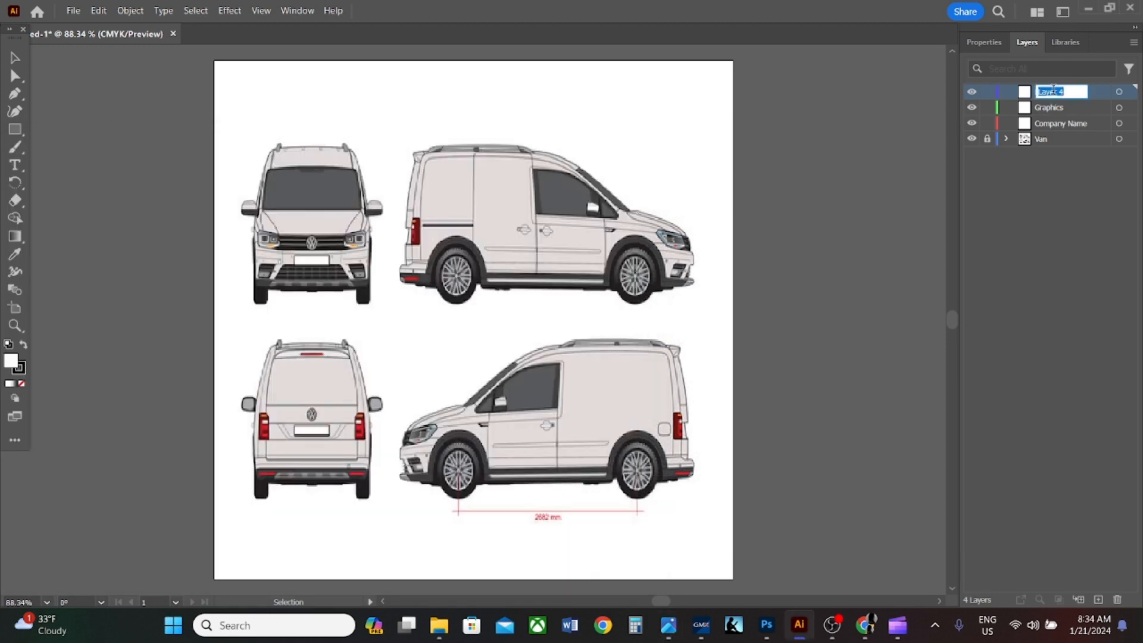
pyautogui.write('Slogan')
pyautogui.press('Return')
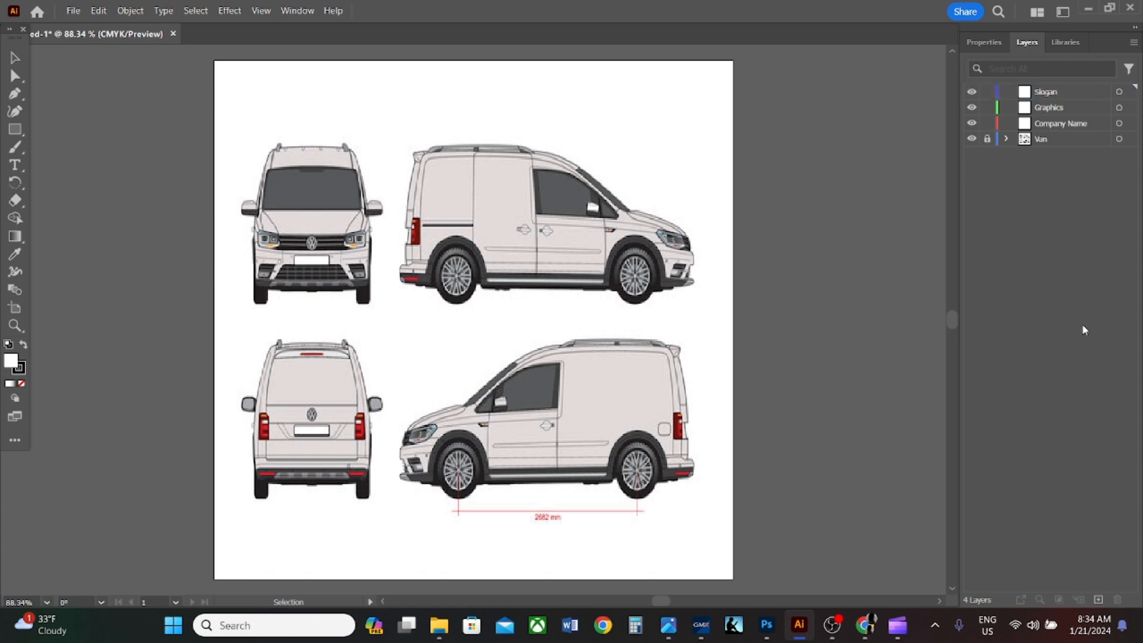
# - Add a new layer above Slogan and name it Wrap Background
pyautogui.click(1099, 600)
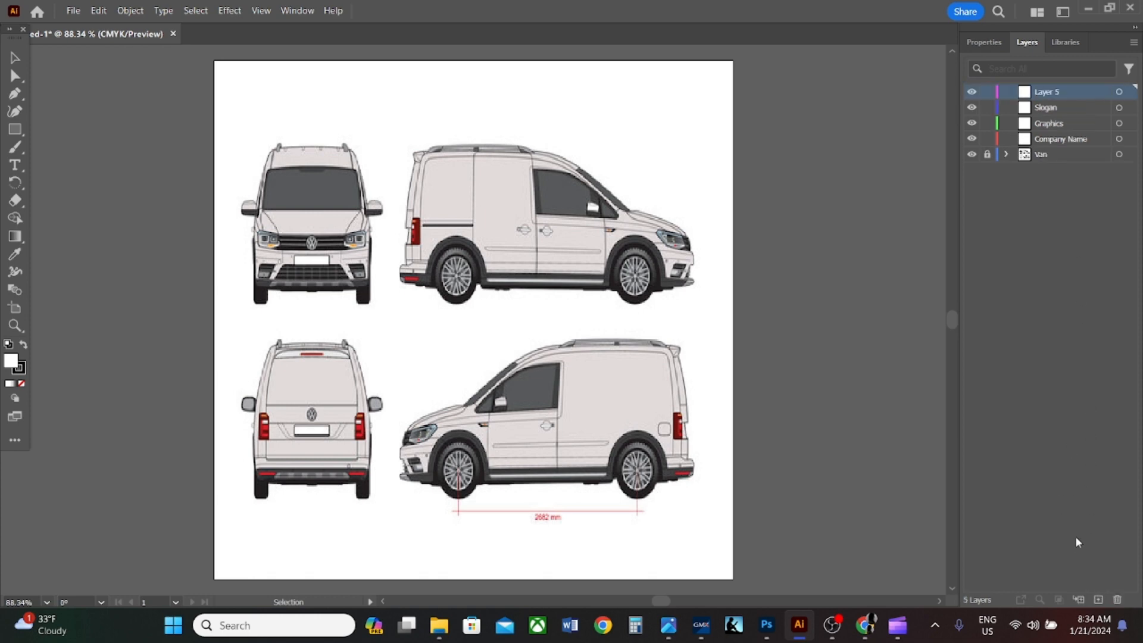
pyautogui.doubleClick(1037, 91)
pyautogui.write('Wr')
pyautogui.write('ap Background')
pyautogui.click(1059, 347)
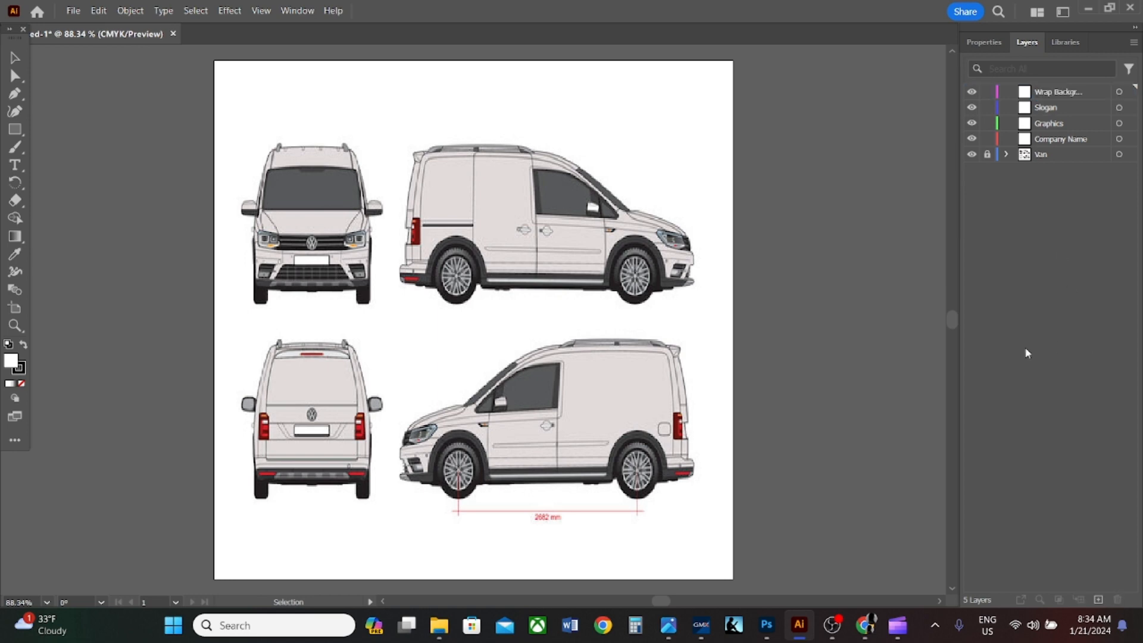
# - Check the assignment sheet in Artboard 1.jpg for the missing category and add a top layer named Logo
pyautogui.click(438, 625)
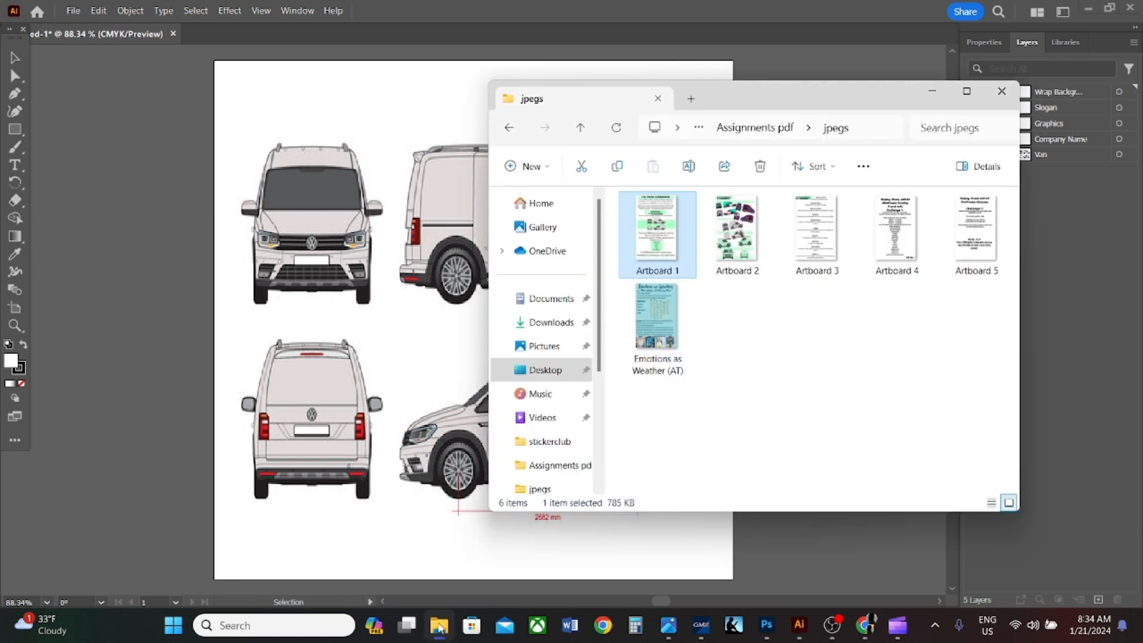
pyautogui.click(438, 625)
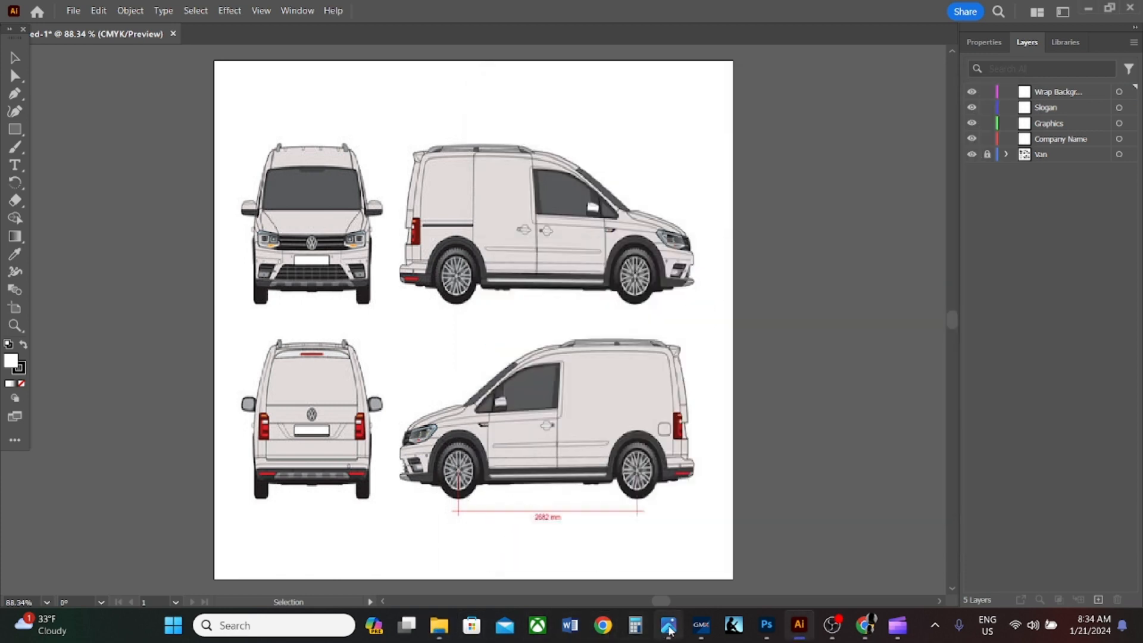
pyautogui.click(669, 626)
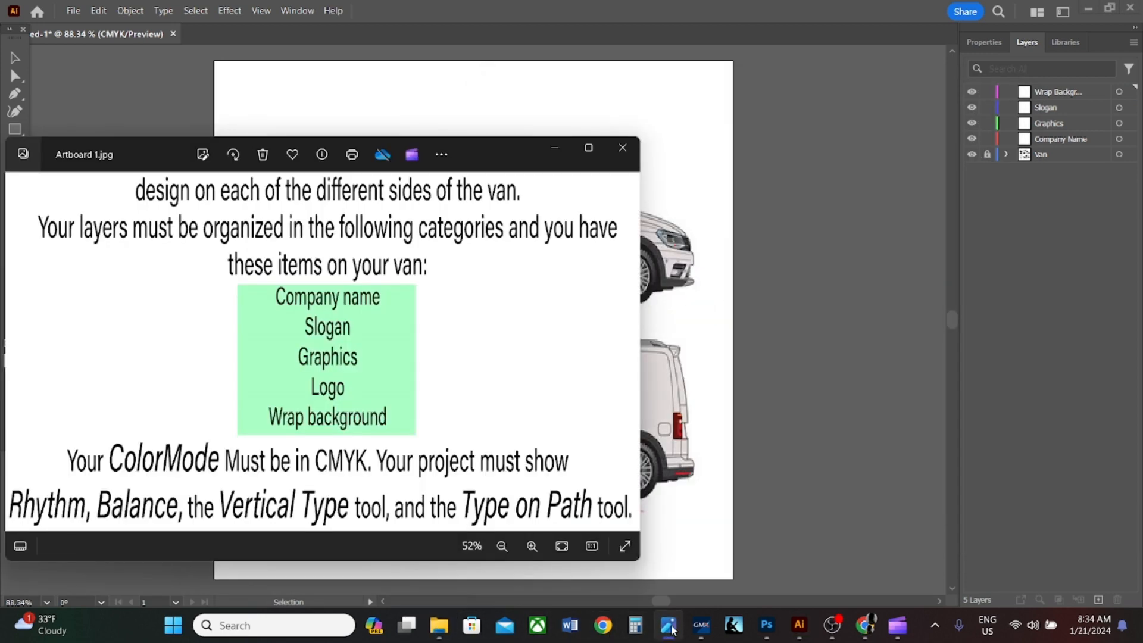
pyautogui.click(1056, 317)
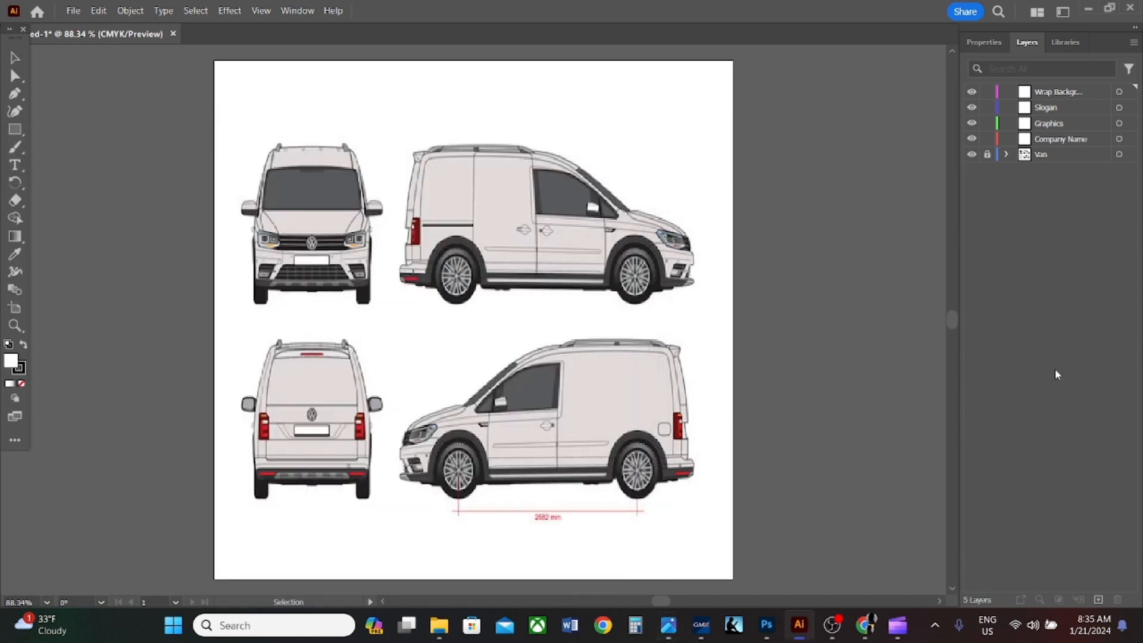
pyautogui.click(1099, 600)
pyautogui.doubleClick(1057, 91)
pyautogui.write('L')
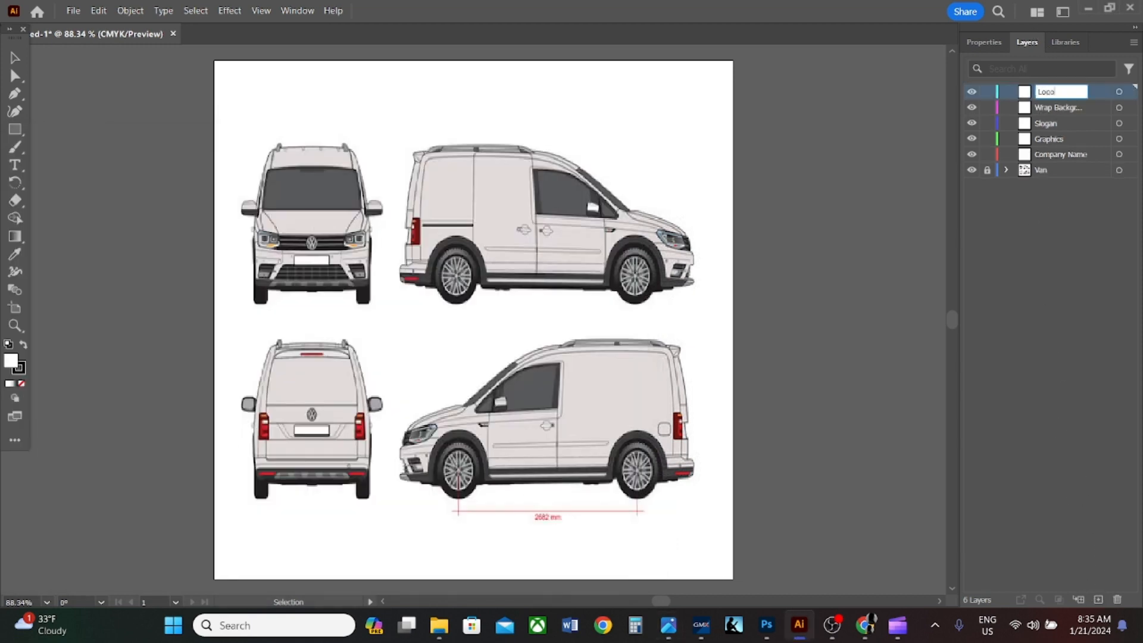
pyautogui.write('ogo')
pyautogui.press('Return')
# - Reorder the layers so Wrap Background sits directly above Van and Company Name sits above Graphics
pyautogui.click(1057, 109)
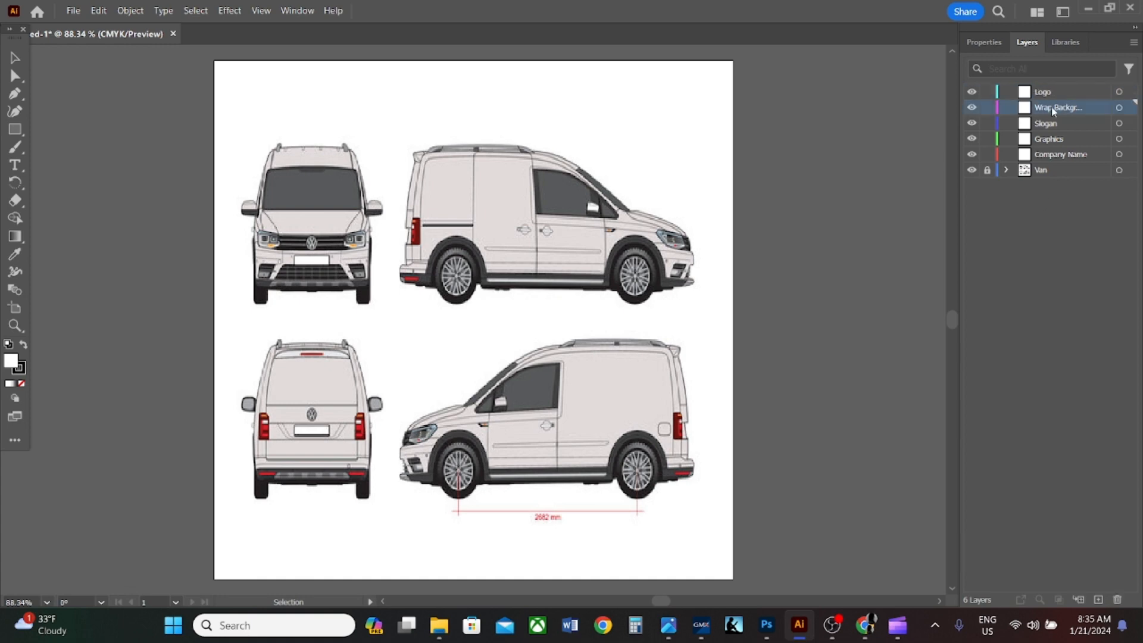
pyautogui.moveTo(1055, 108); pyautogui.dragTo(1069, 146)
pyautogui.click(1088, 219)
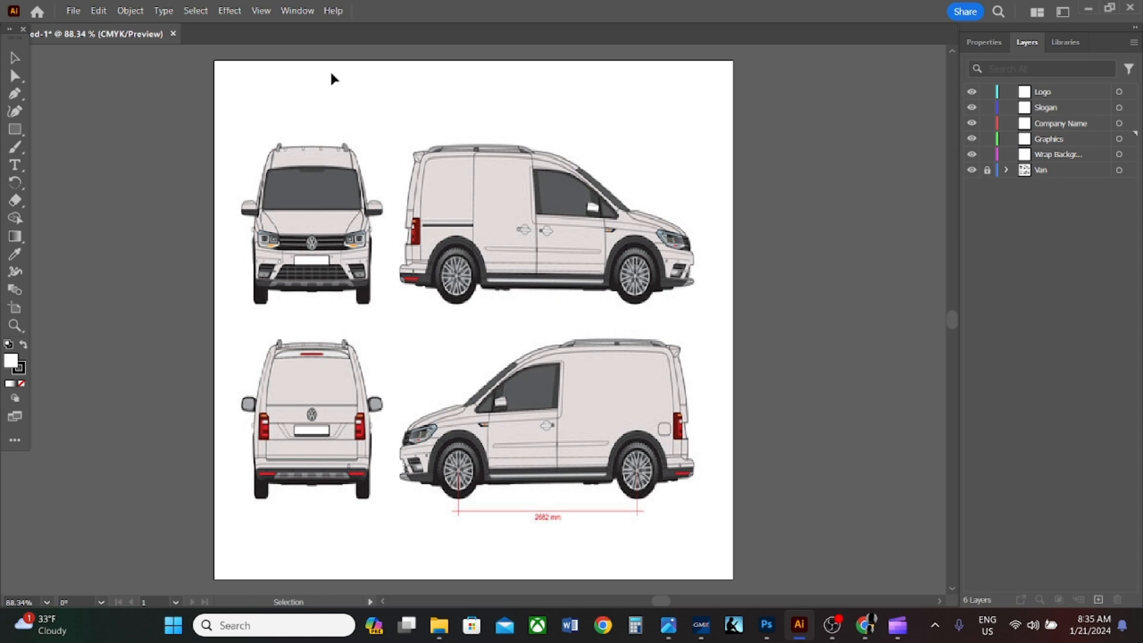
# - Save the document as Carwrap in Adobe Illustrator (AI) format in the Assignments pdf folder on the Desktop
pyautogui.click(73, 11)
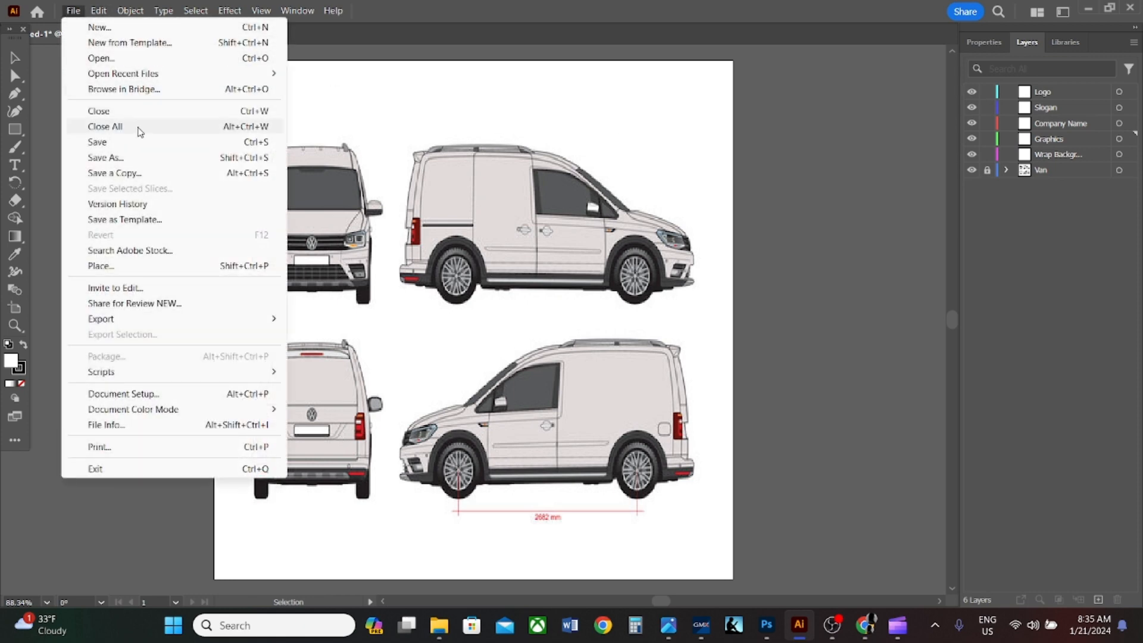
pyautogui.click(137, 161)
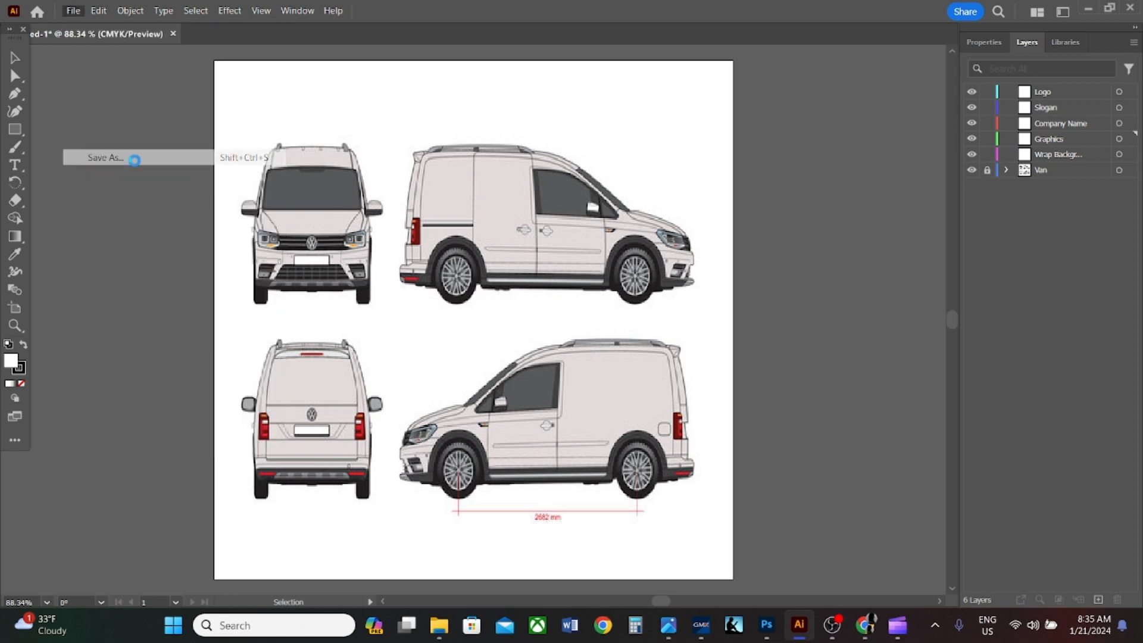
pyautogui.write('Carwrap')
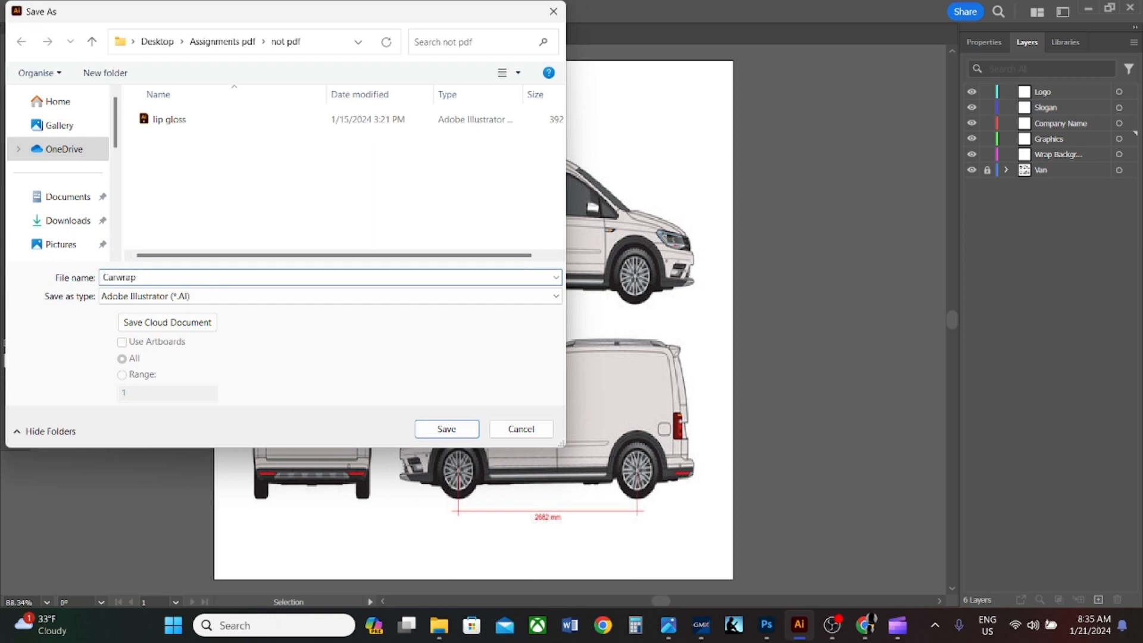
pyautogui.click(171, 297)
pyautogui.click(171, 311)
pyautogui.scroll(-1, 78, 227)
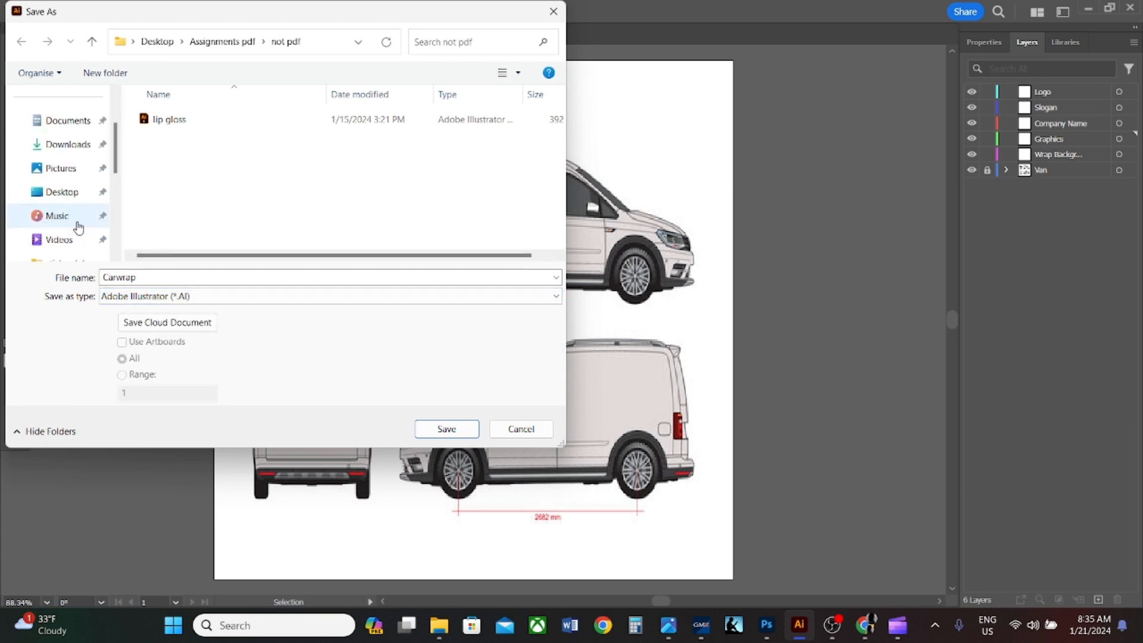
pyautogui.click(80, 189)
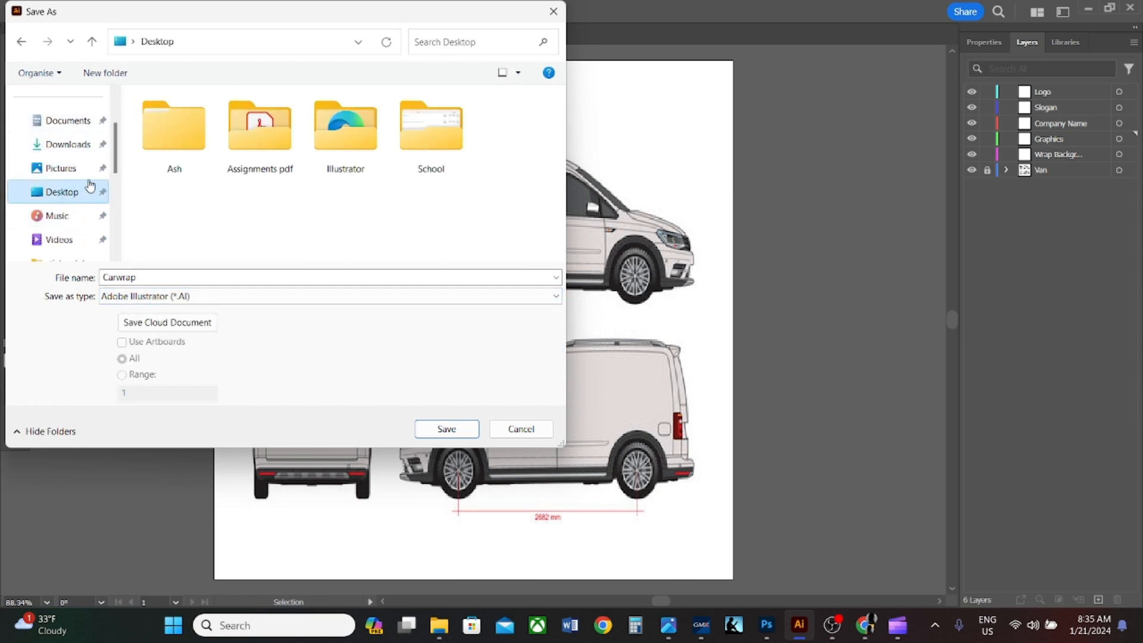
pyautogui.doubleClick(280, 142)
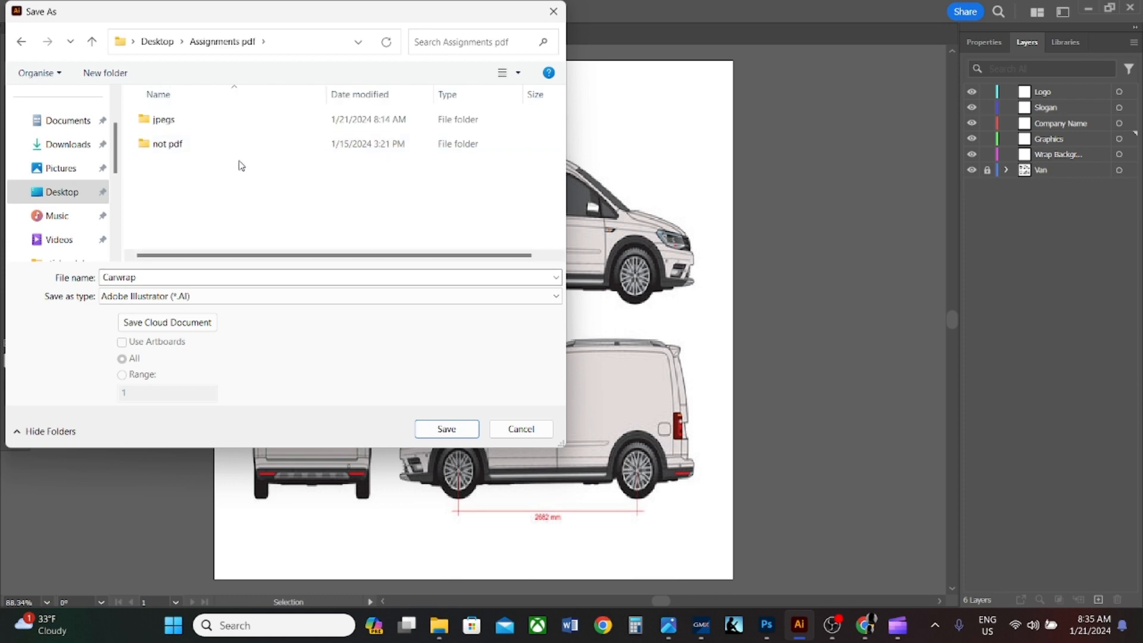
pyautogui.click(447, 429)
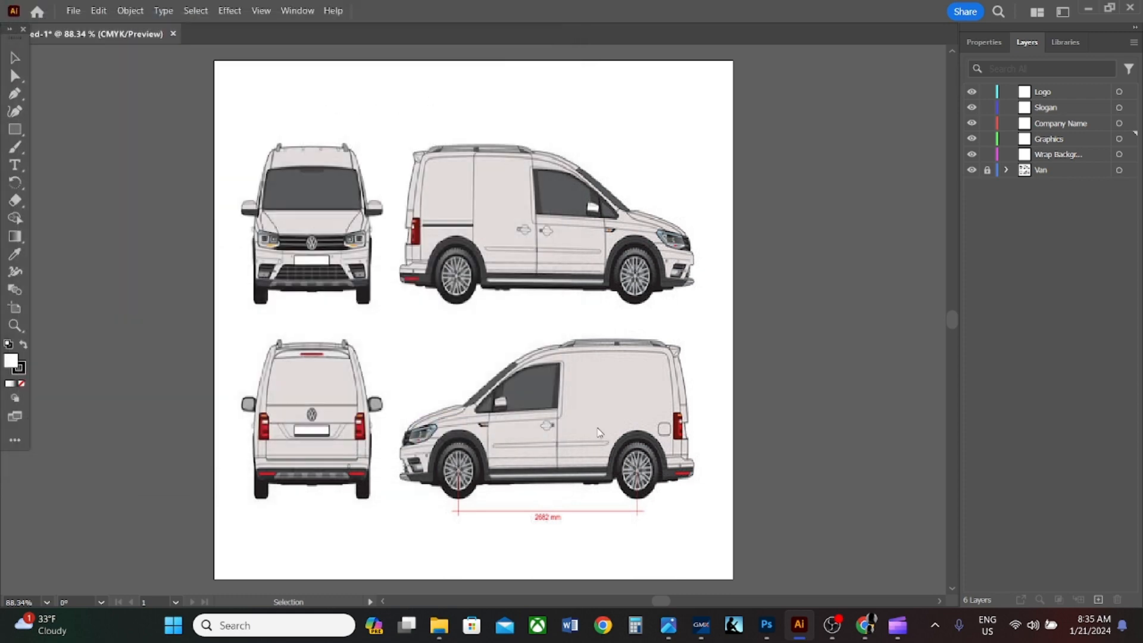
pyautogui.click(636, 521)
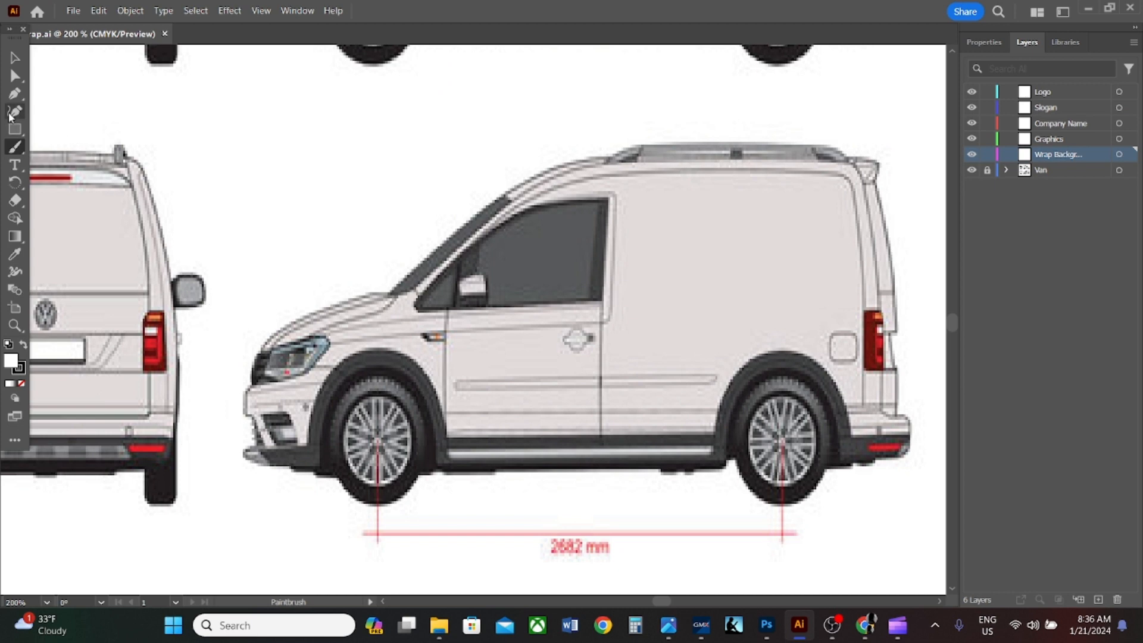
# - With the Curvature tool, start a path on the Wrap Background layer around the lower side-view van's front fog light
pyautogui.click(12, 112)
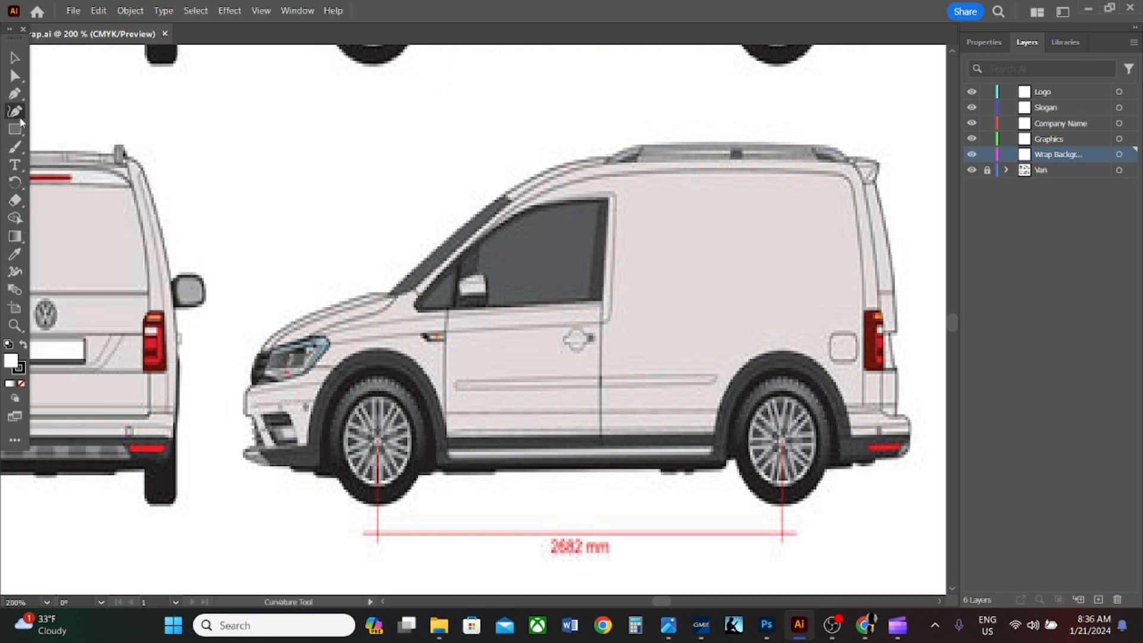
pyautogui.click(310, 444)
pyautogui.click(298, 443)
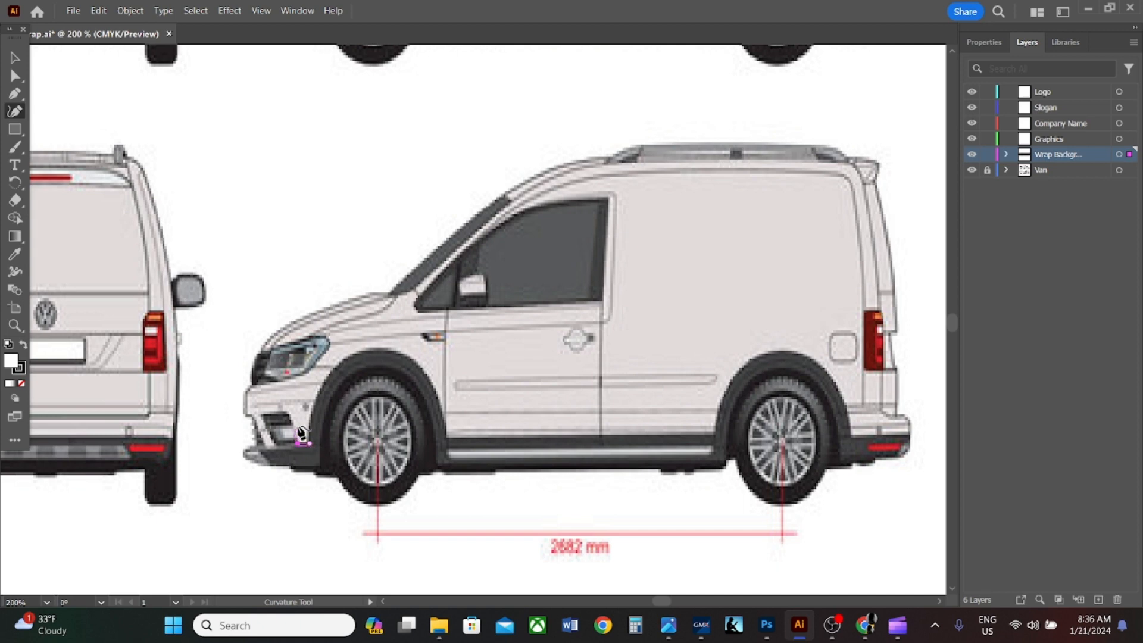
pyautogui.click(298, 434)
pyautogui.click(293, 422)
pyautogui.click(262, 411)
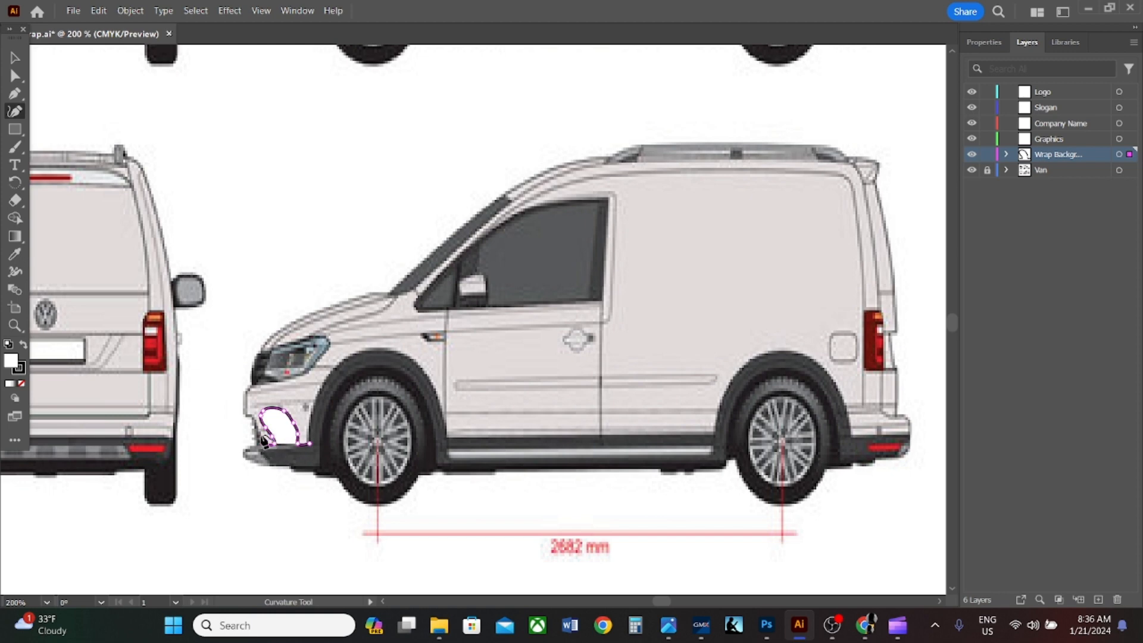
# - Continue the wrap path up the front edge of the bumper to just below the grille
pyautogui.click(251, 415)
pyautogui.click(243, 412)
pyautogui.click(244, 401)
pyautogui.click(250, 387)
pyautogui.click(262, 384)
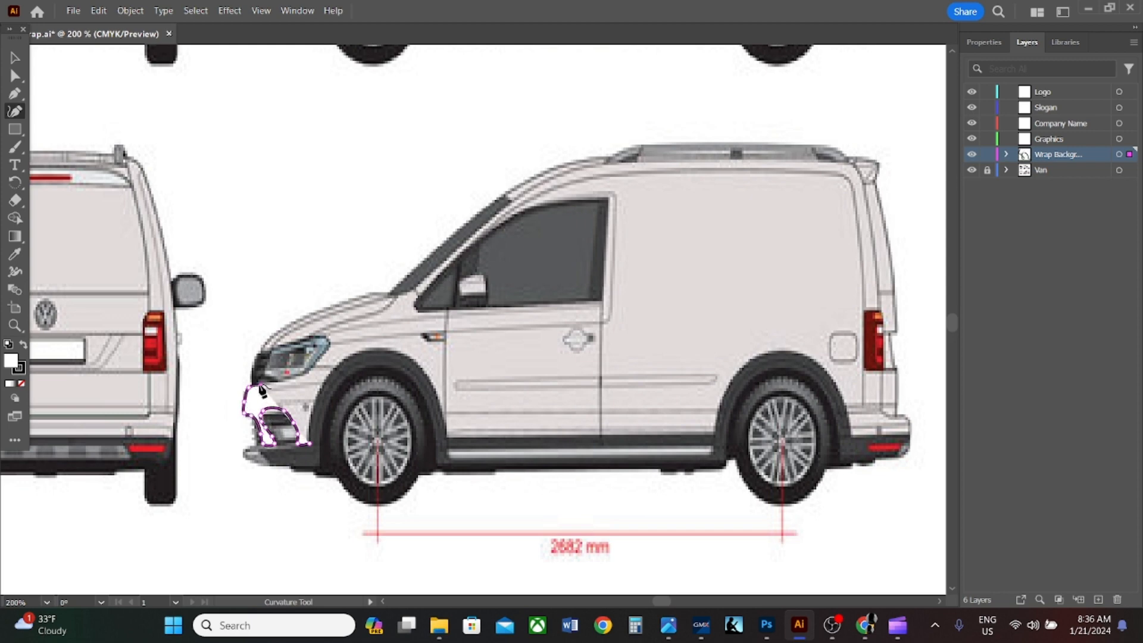
# - Extend the wrap path along the headlight's lower edge and around its rear tip
pyautogui.click(274, 382)
pyautogui.click(289, 381)
pyautogui.click(298, 376)
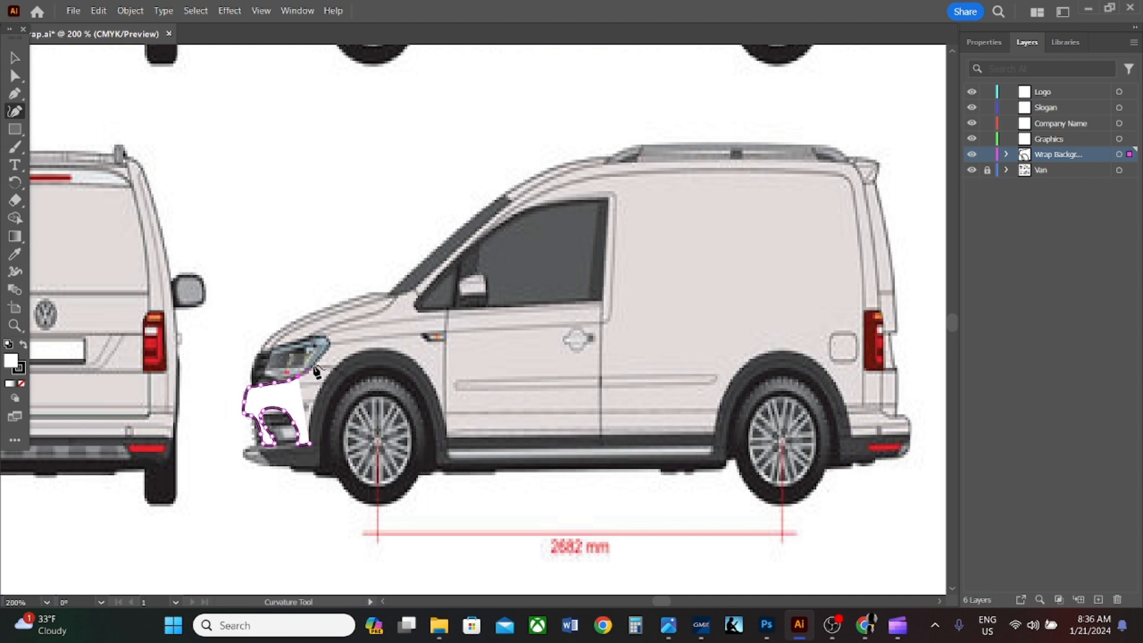
pyautogui.click(314, 369)
pyautogui.click(328, 335)
# - Trace the wrap path from the front of the hood along its upper edge to the base of the windshield
pyautogui.click(261, 348)
pyautogui.click(272, 337)
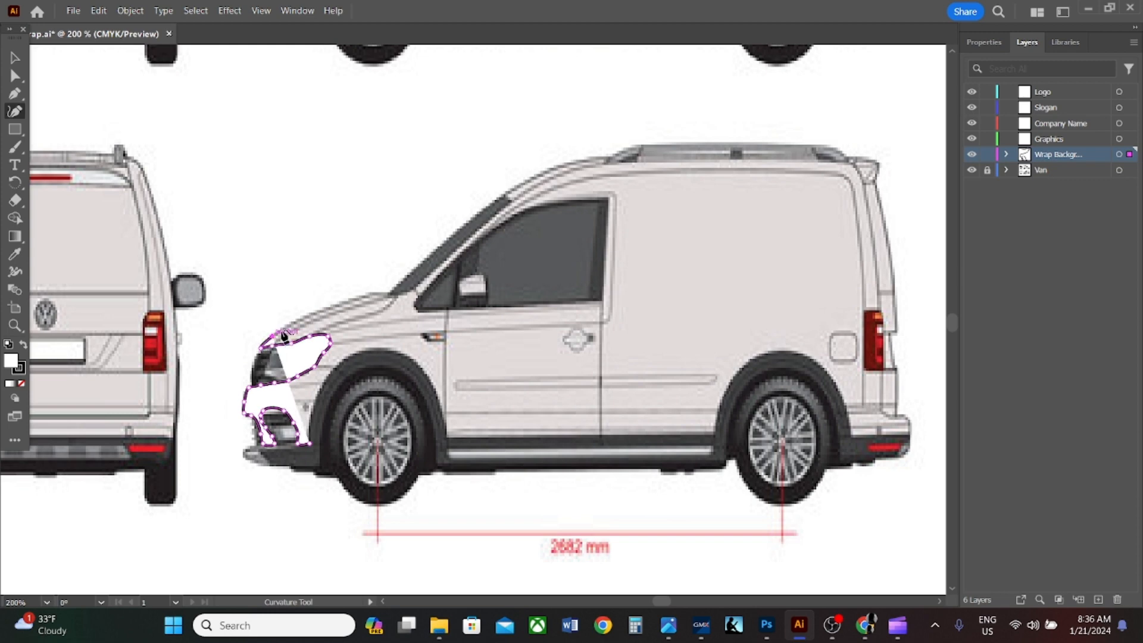
pyautogui.click(297, 320)
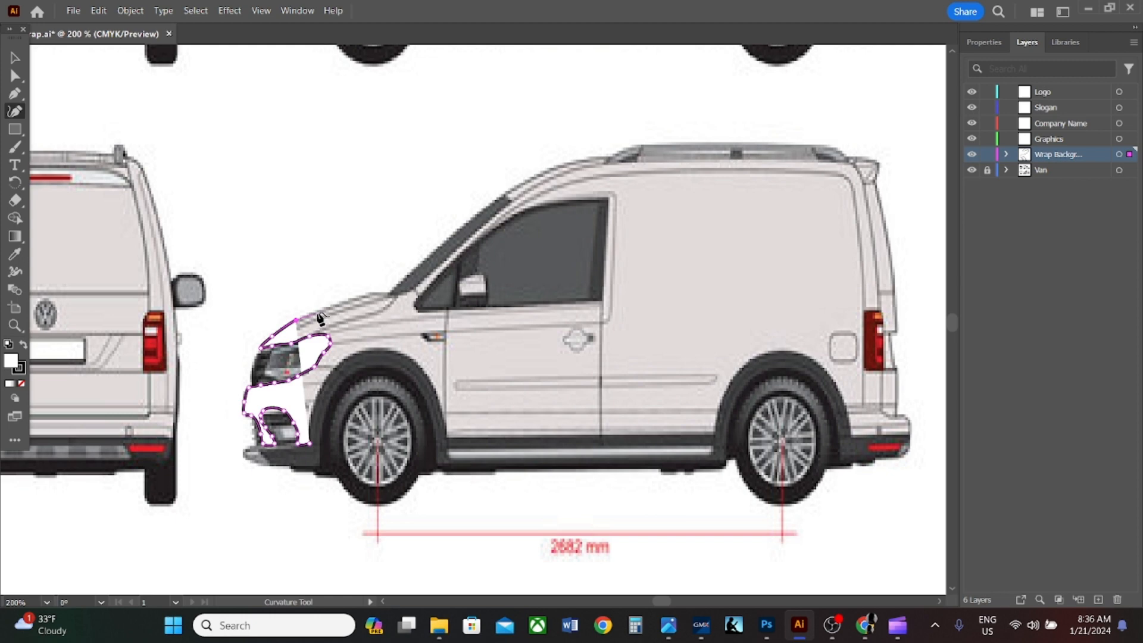
pyautogui.click(317, 312)
pyautogui.click(331, 307)
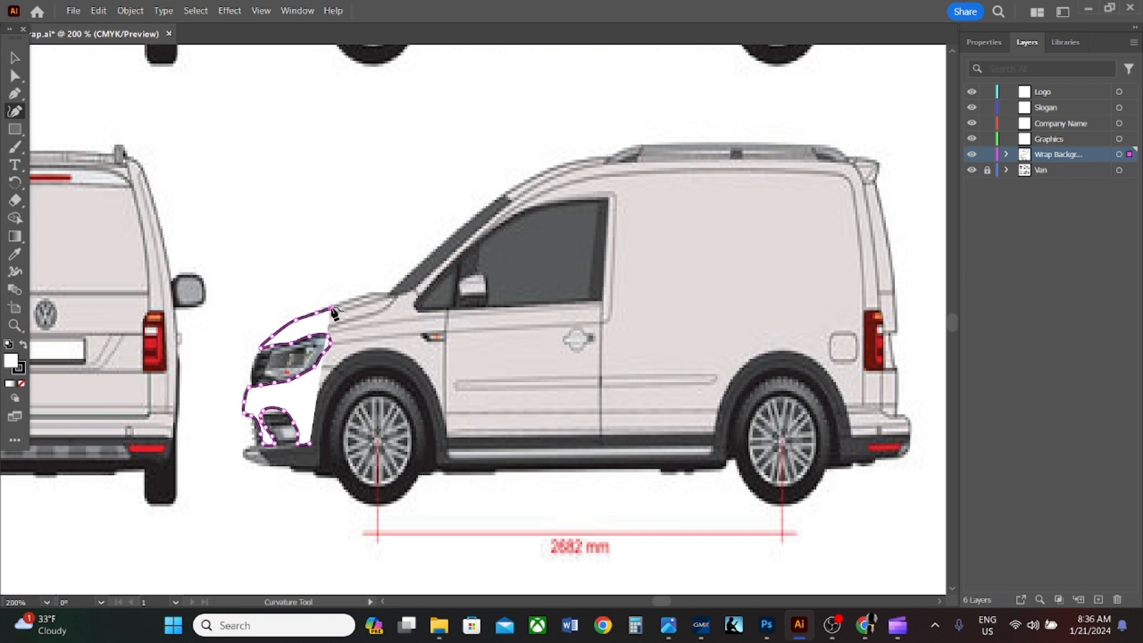
pyautogui.click(364, 295)
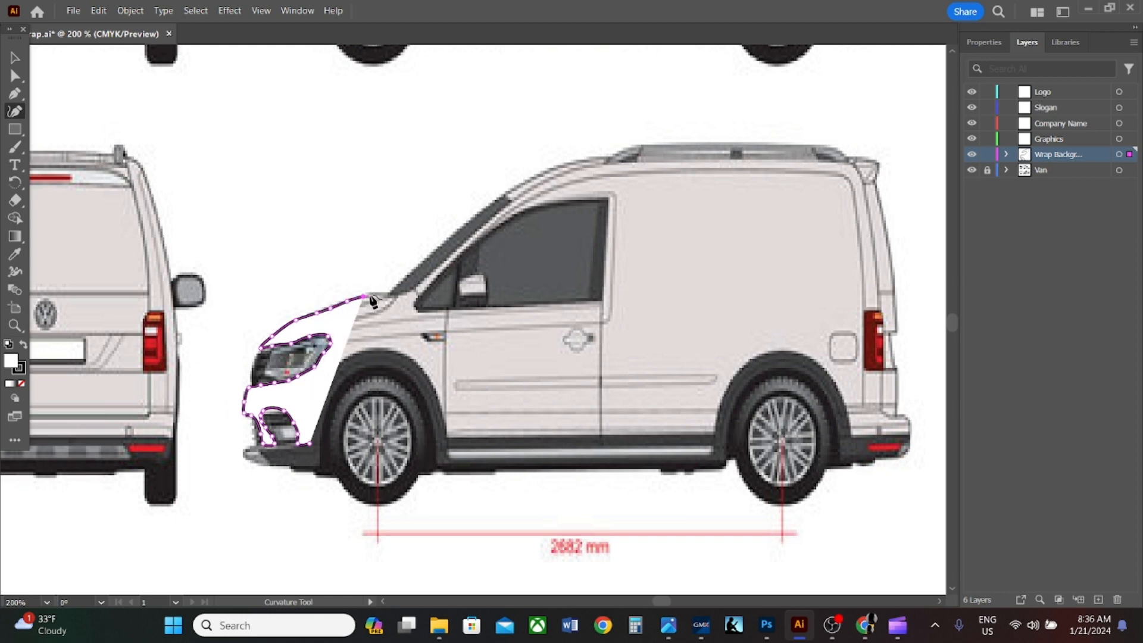
pyautogui.click(373, 292)
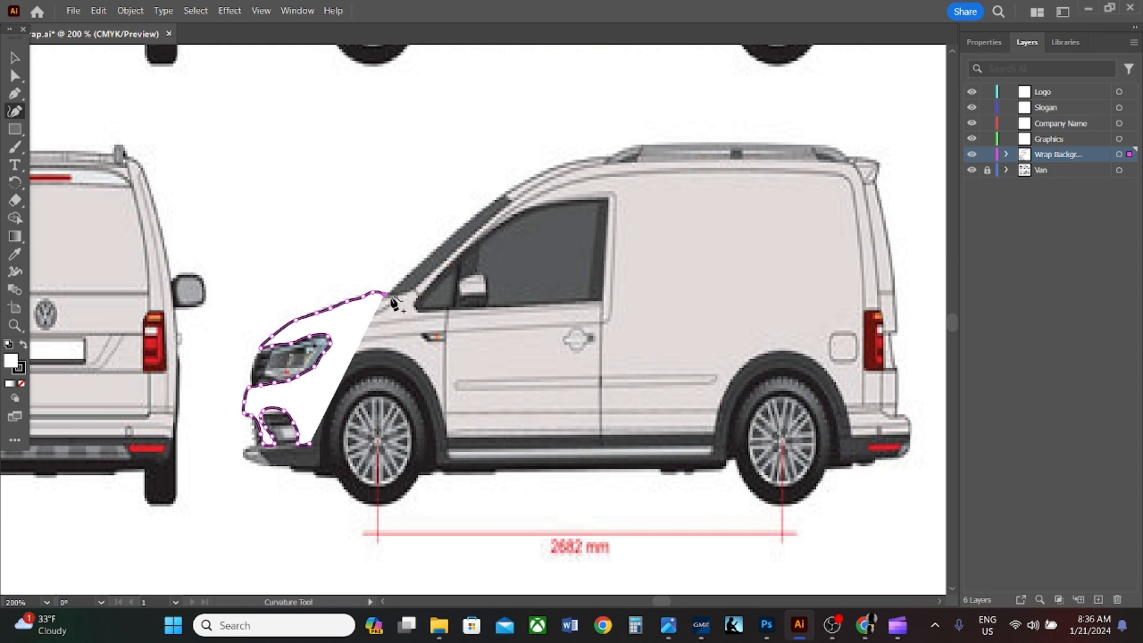
pyautogui.click(394, 296)
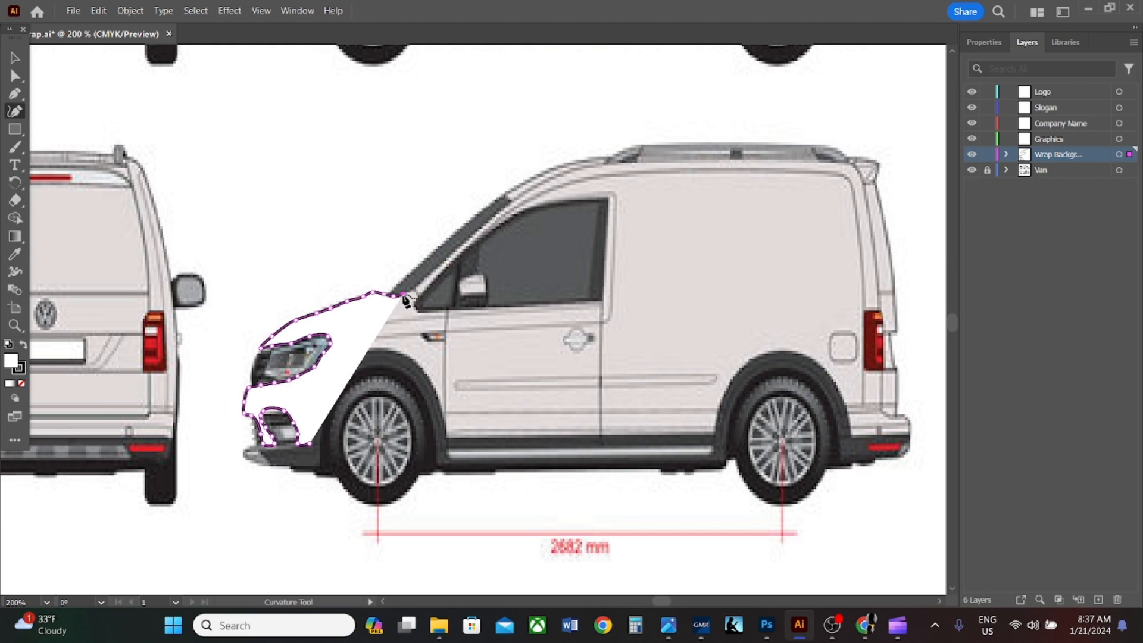
# - Continue the wrap path around the windshield pillar's base and along the window's lower corner to the front door's leading edge
pyautogui.click(415, 291)
pyautogui.click(419, 297)
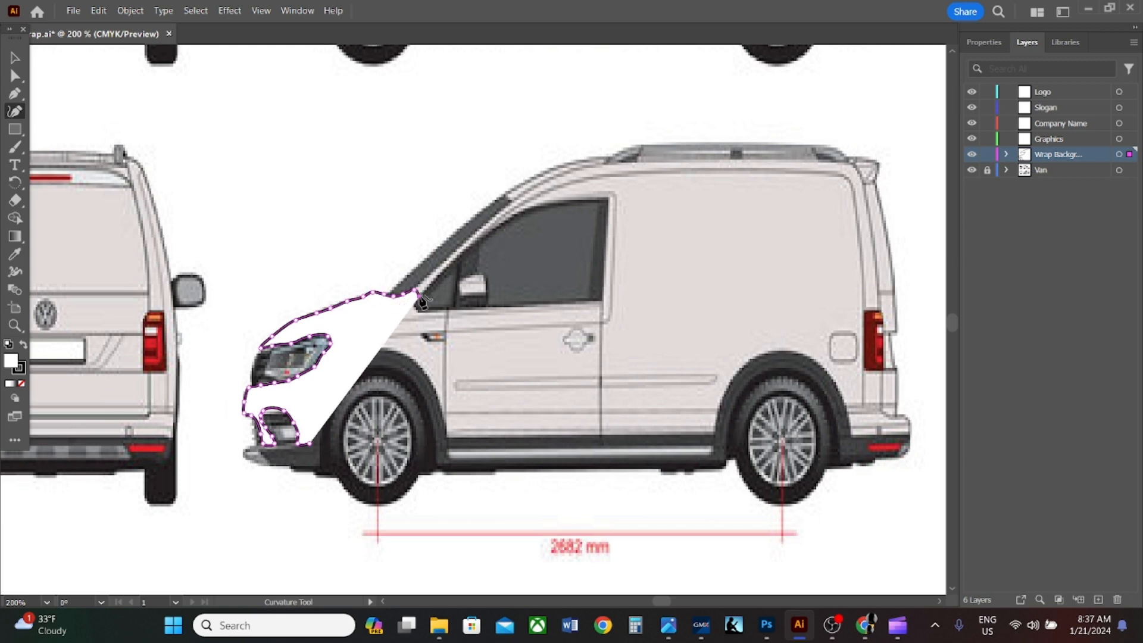
pyautogui.click(410, 304)
pyautogui.click(415, 309)
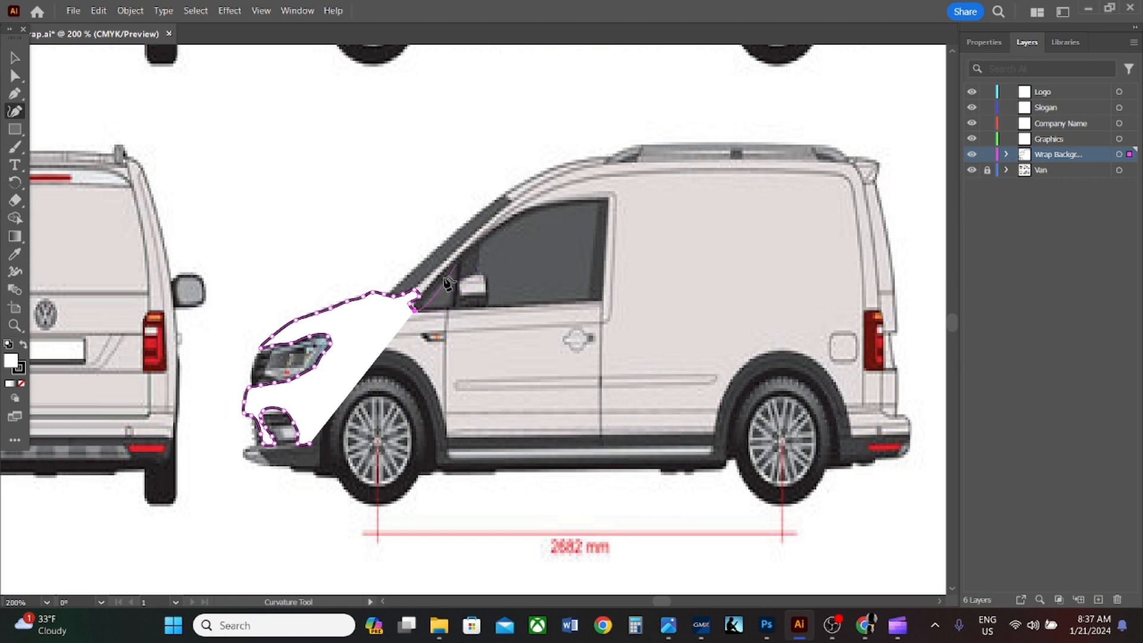
pyautogui.click(447, 310)
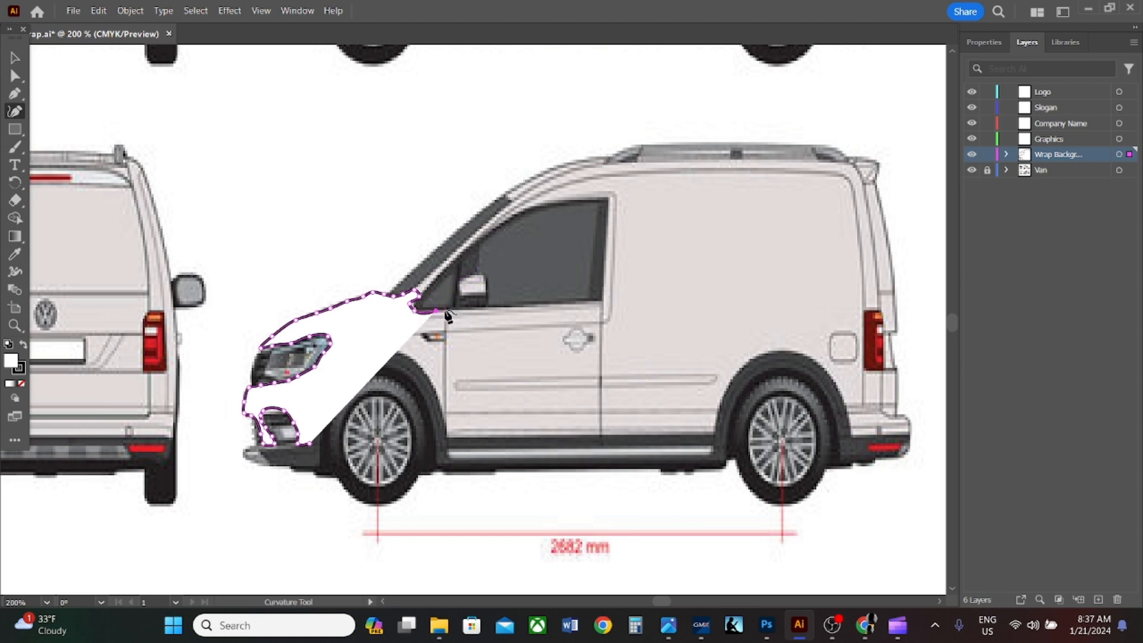
# - Trace the wrap path down the front door's leading edge and turn it onto the rear side of the front wheel arch
pyautogui.click(446, 353)
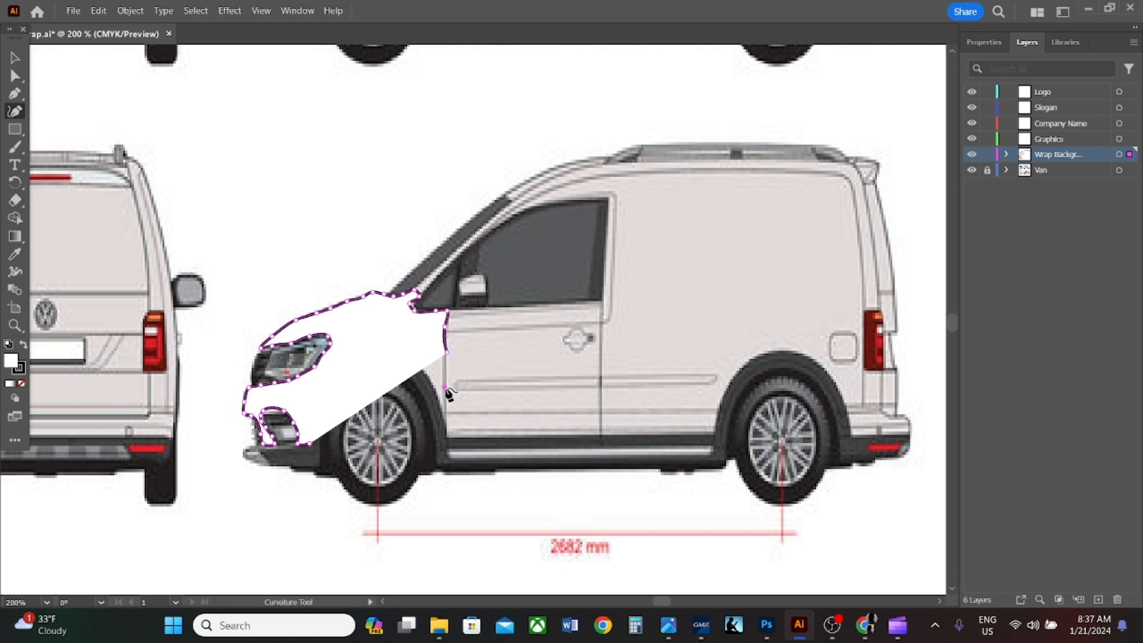
pyautogui.click(446, 388)
pyautogui.click(446, 415)
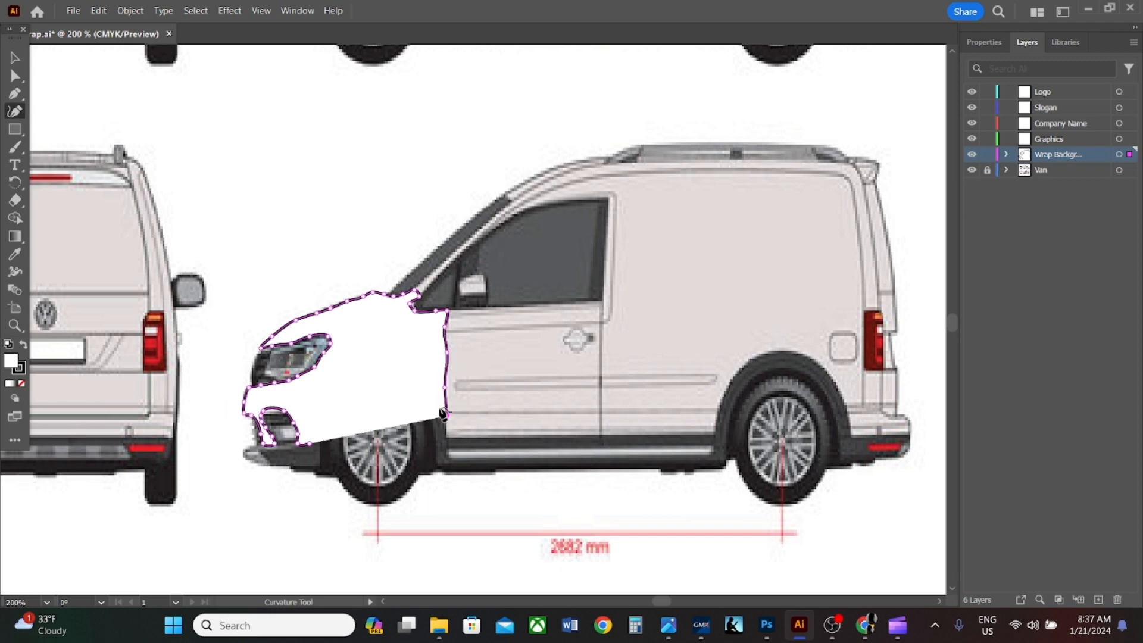
pyautogui.click(437, 400)
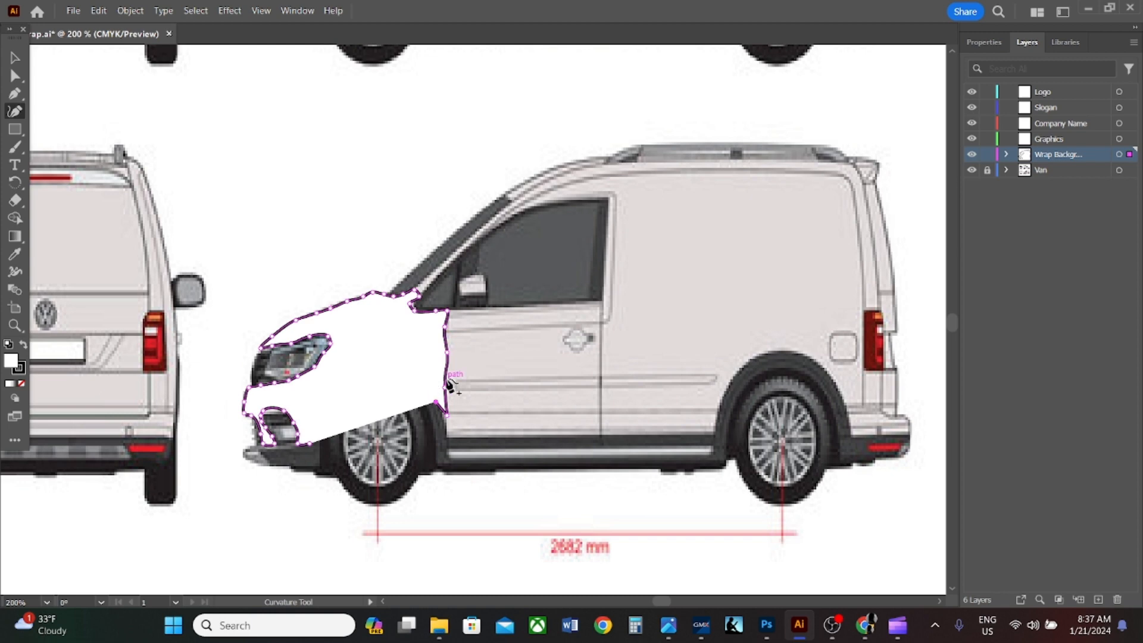
# - Lower the wrap path's opacity to 47% so the van shows through it
pyautogui.click(970, 47)
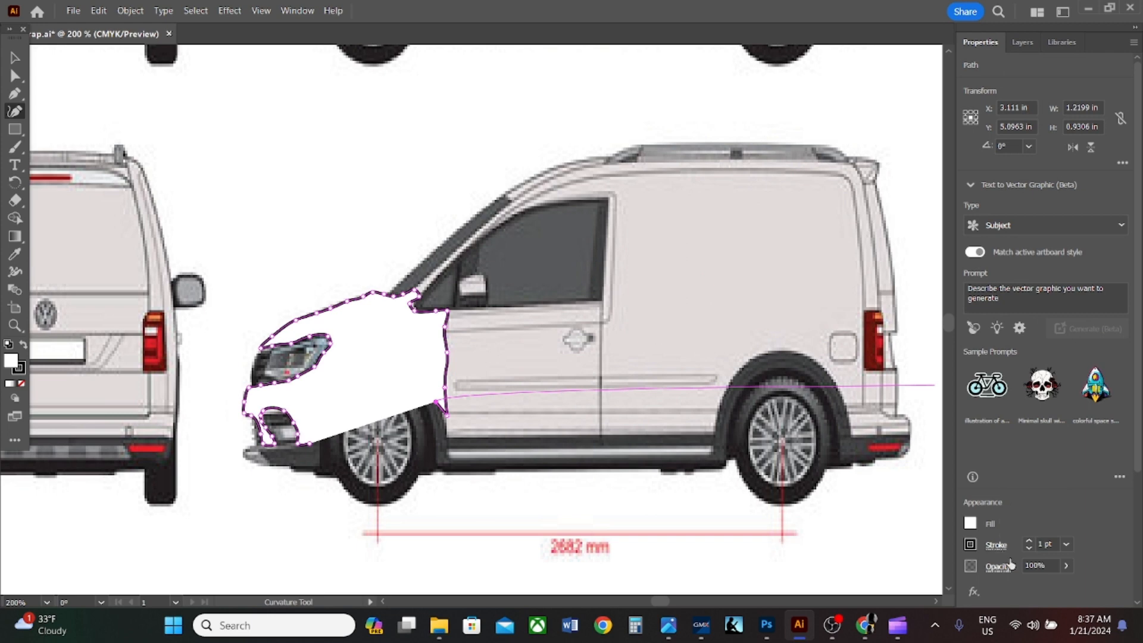
pyautogui.click(1065, 567)
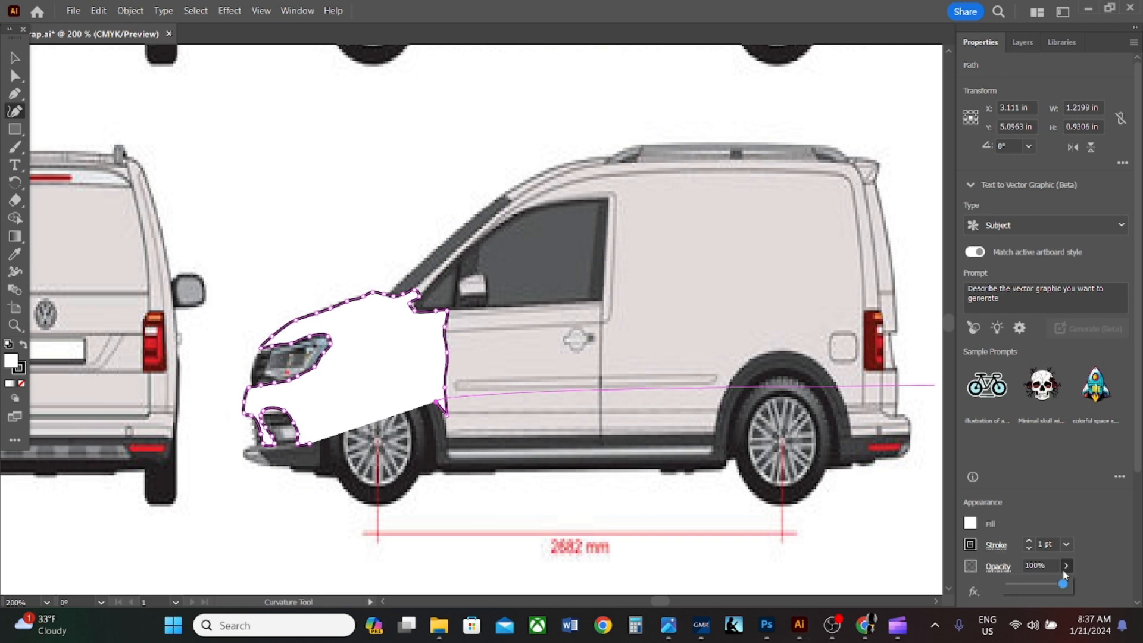
pyautogui.click(1036, 585)
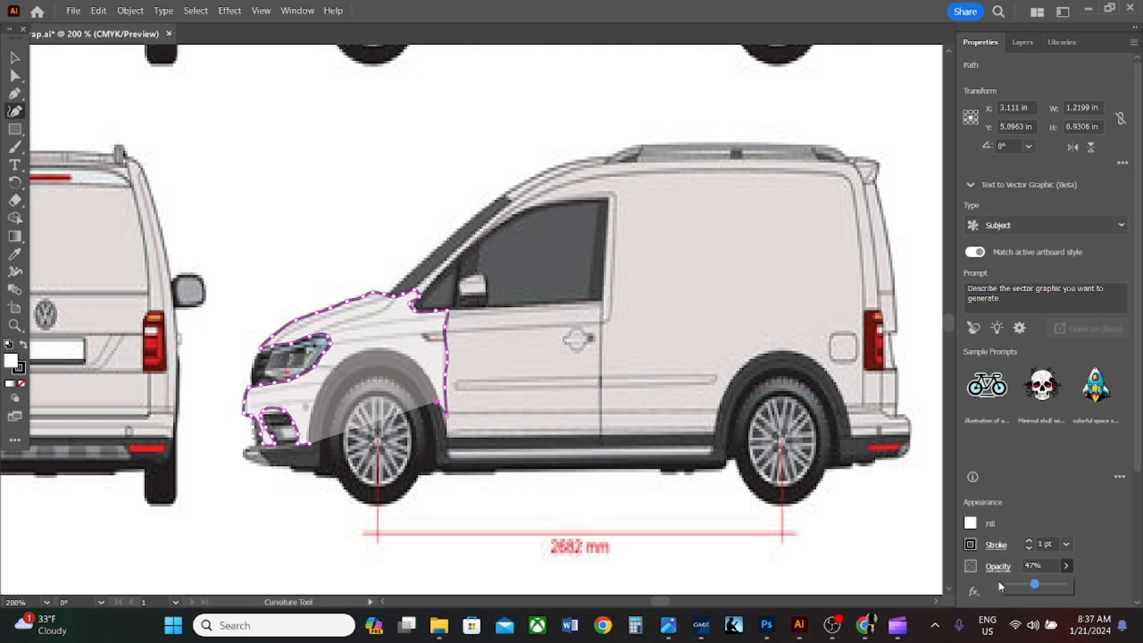
# - Continue the wrap path along the outer edge of the front wheel arch from its rear side up to the top
pyautogui.click(428, 378)
pyautogui.click(415, 361)
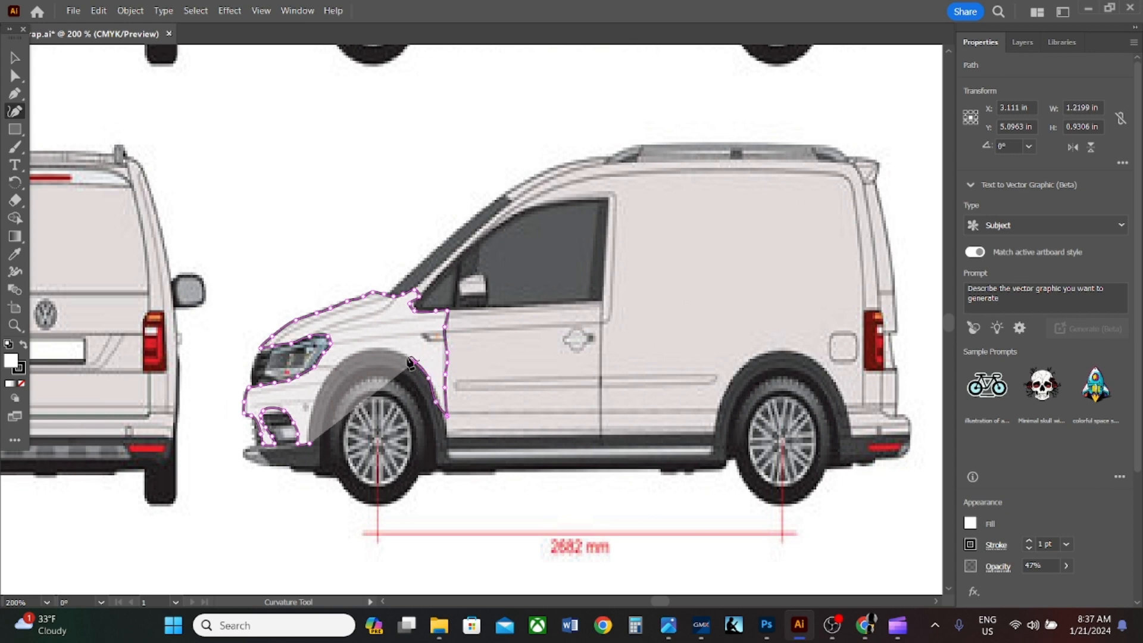
pyautogui.click(398, 353)
pyautogui.click(381, 351)
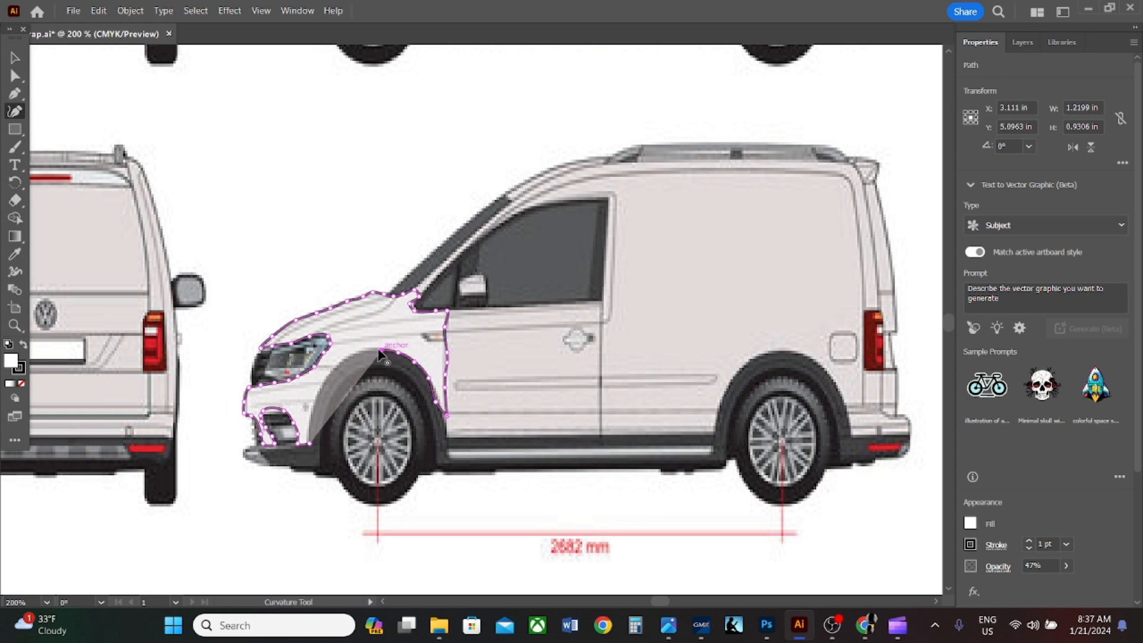
# - Trace down the front half of the wheel arch's outer edge and close the path at its starting point behind the fog light
pyautogui.click(356, 352)
pyautogui.click(338, 364)
pyautogui.click(326, 377)
pyautogui.click(319, 390)
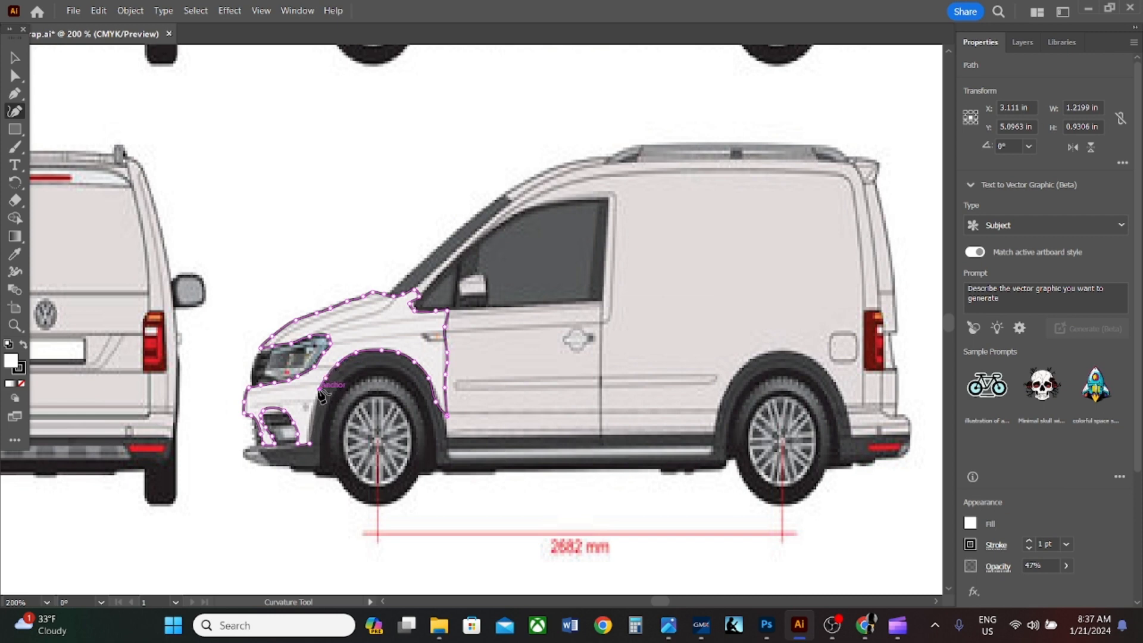
pyautogui.click(312, 409)
pyautogui.click(309, 421)
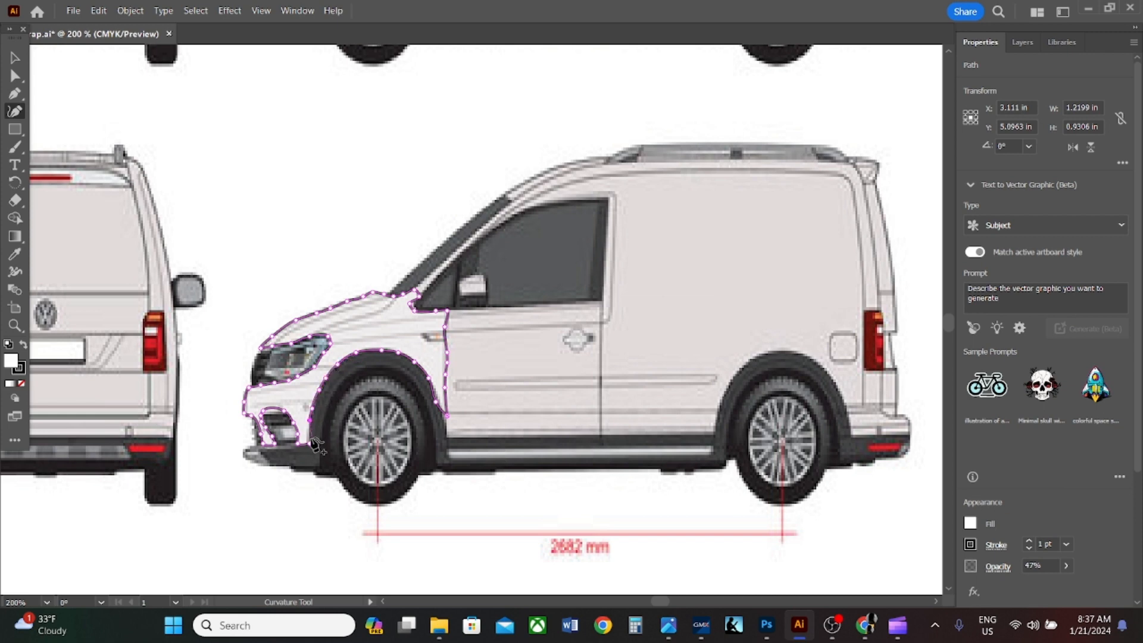
pyautogui.click(308, 443)
# - Set the closed front wrap shape's opacity to 69% and fill it with blue, then return to the Selection tool
pyautogui.click(1066, 567)
pyautogui.moveTo(1038, 585); pyautogui.dragTo(1047, 586)
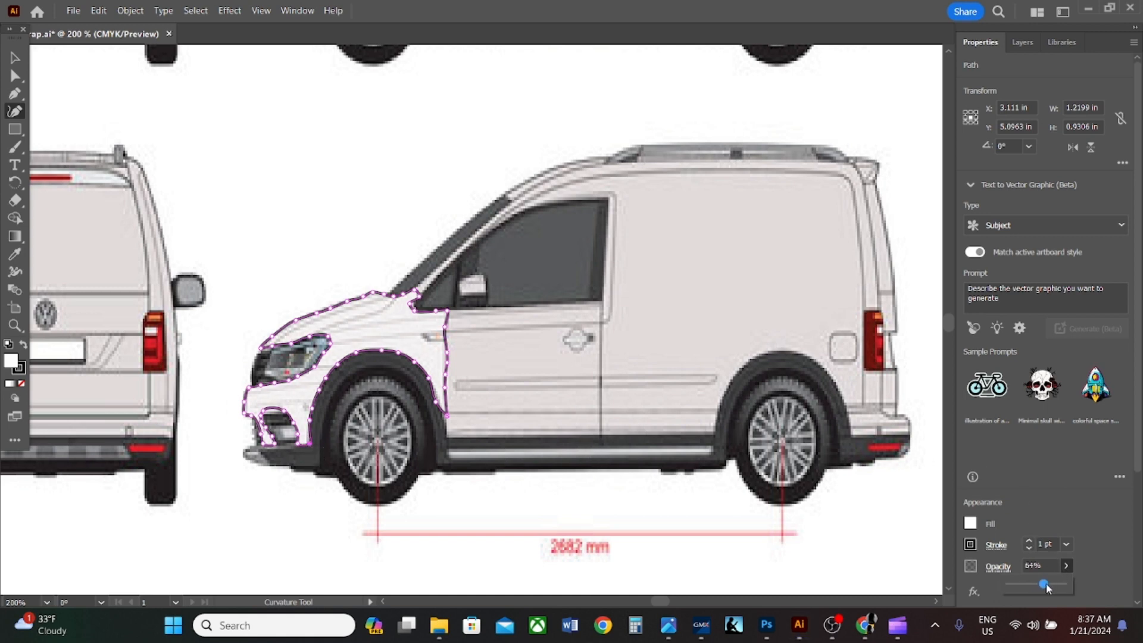
pyautogui.click(971, 524)
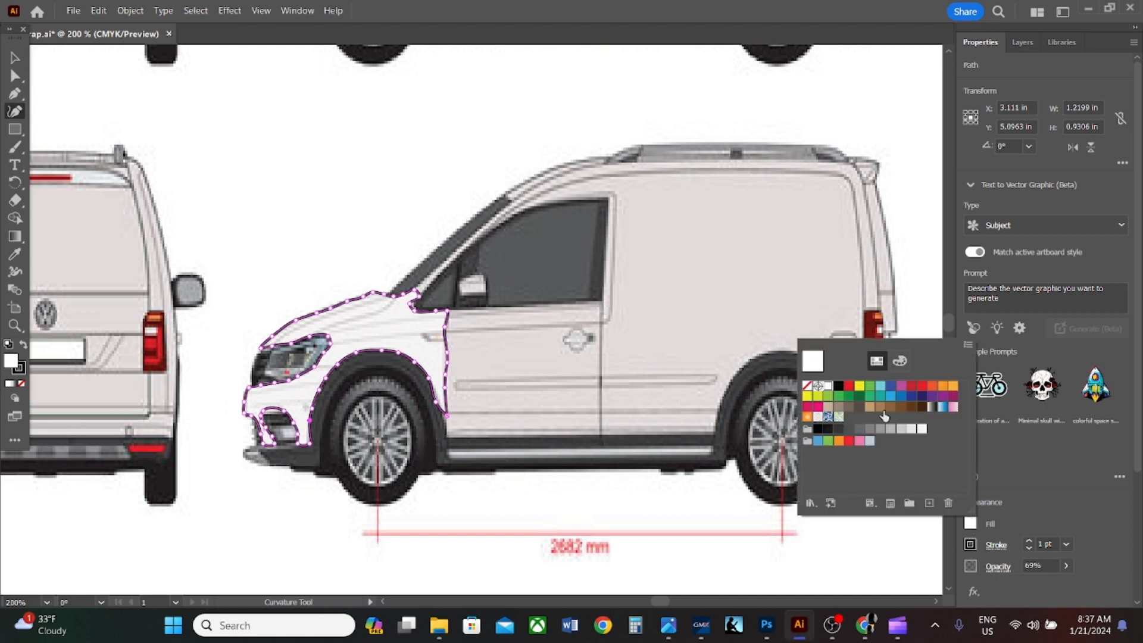
pyautogui.click(891, 397)
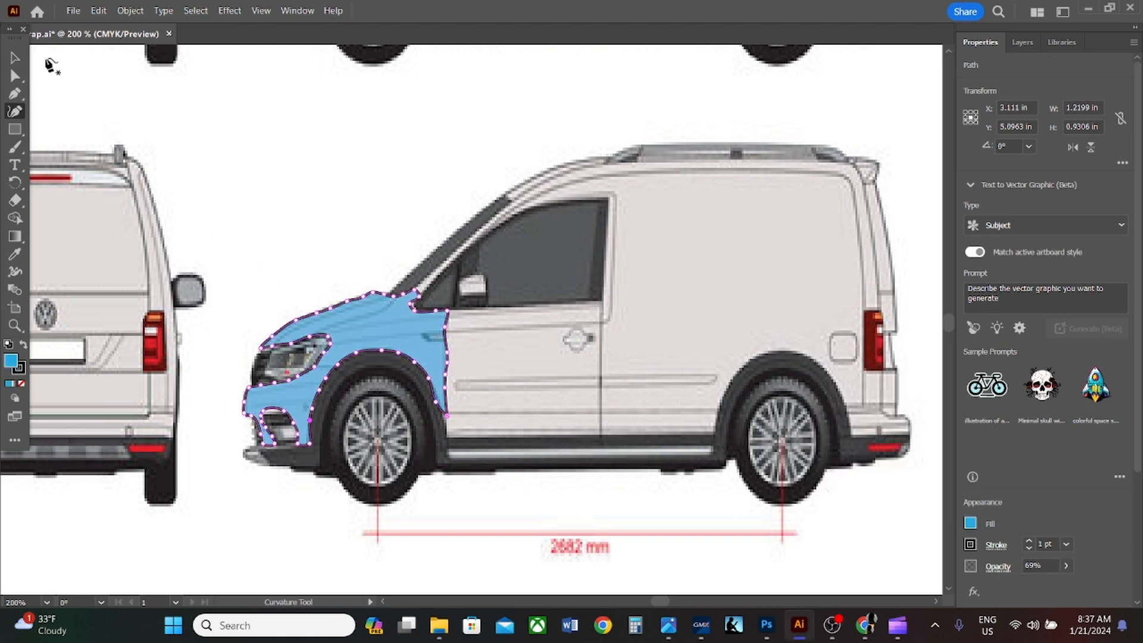
pyautogui.press('v')
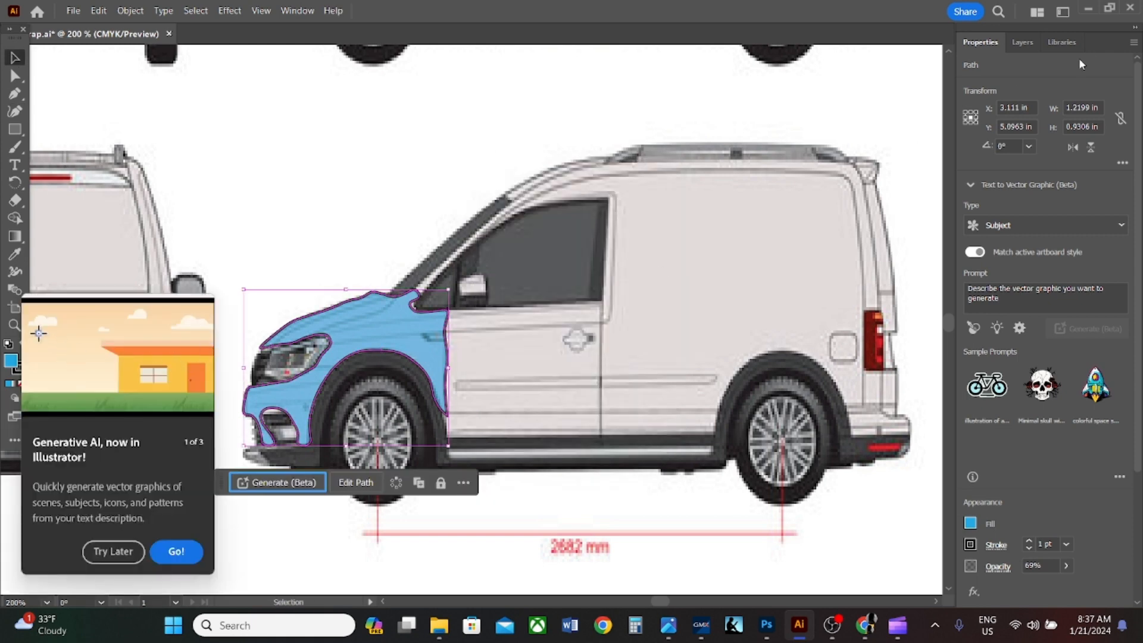
# - Rename the path inside the Wrap Background layer as Hood Section
pyautogui.click(1023, 43)
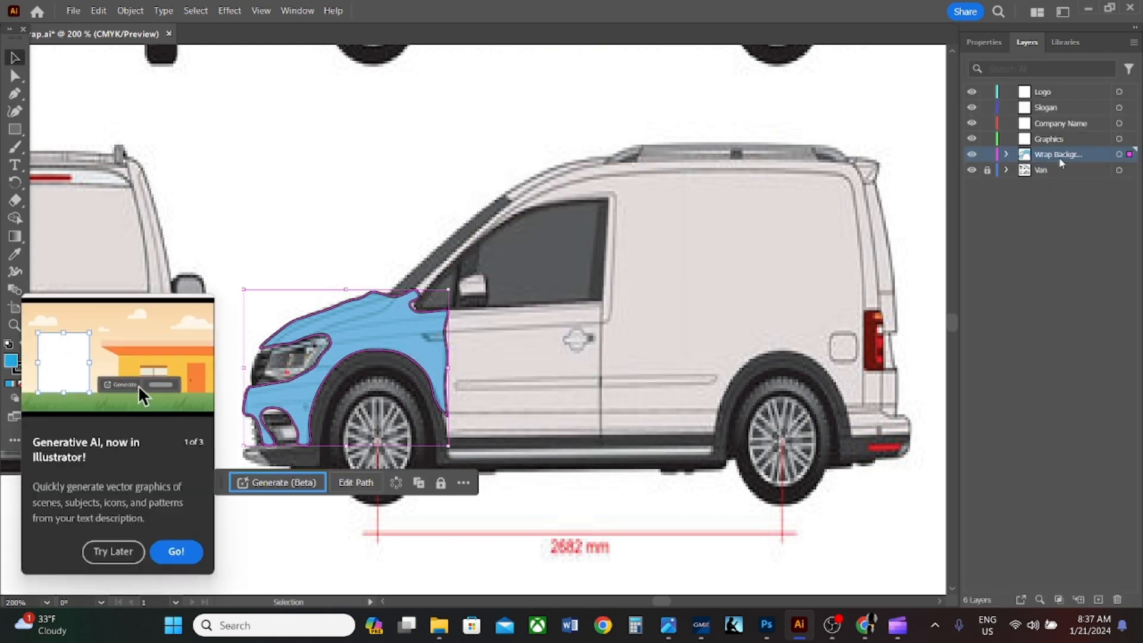
pyautogui.click(1006, 155)
pyautogui.click(1067, 171)
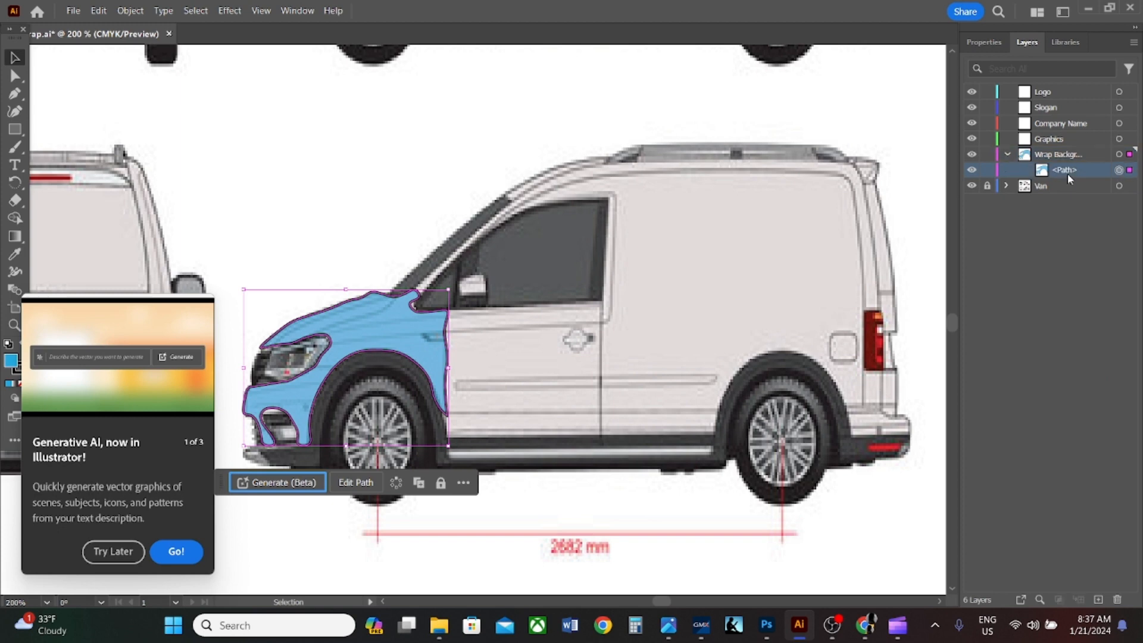
pyautogui.doubleClick(1071, 171)
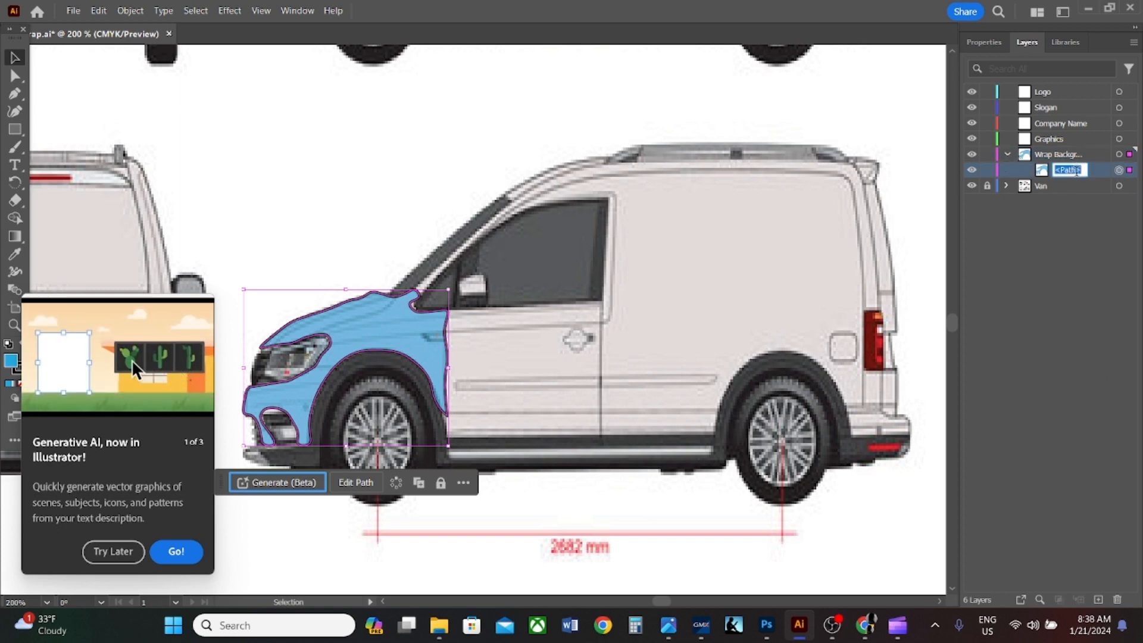
pyautogui.write('Hood Section')
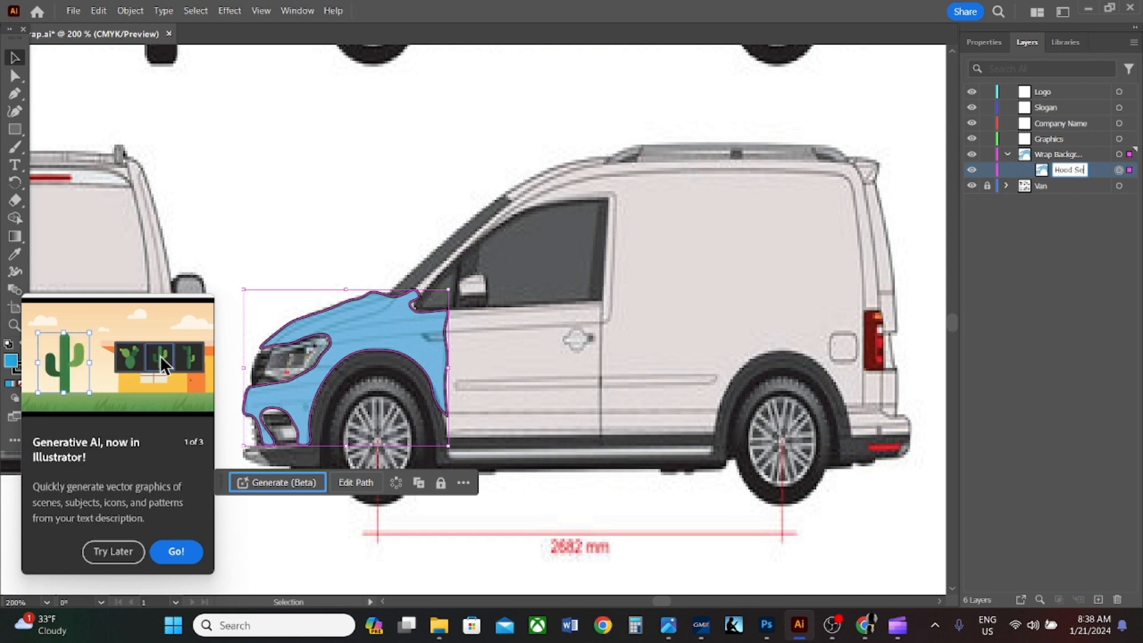
pyautogui.press('Return')
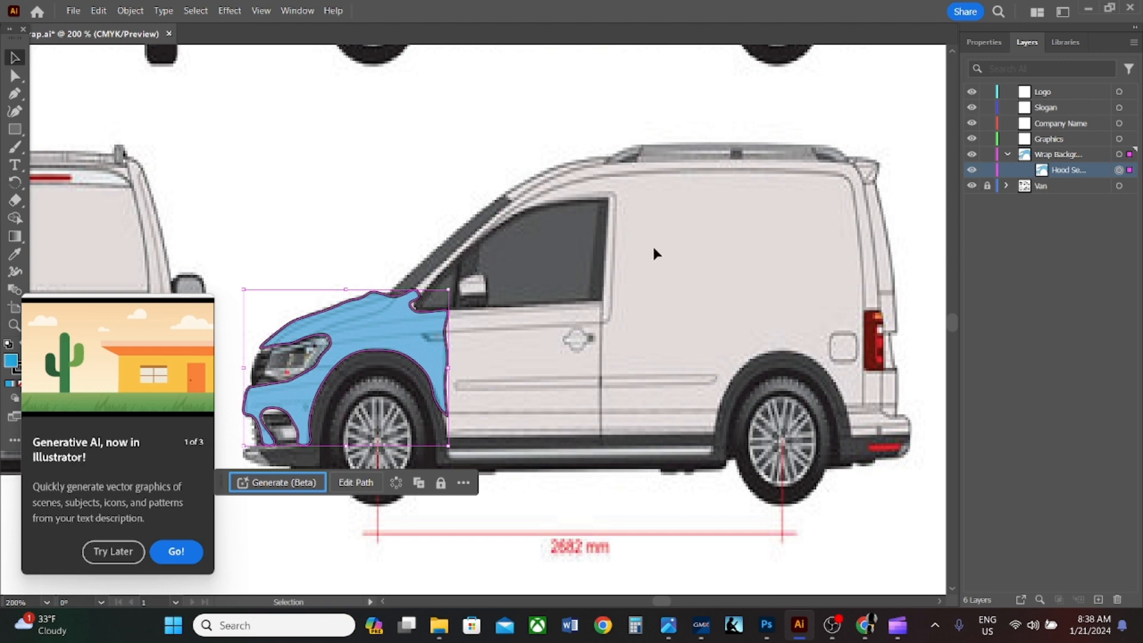
pyautogui.click(832, 625)
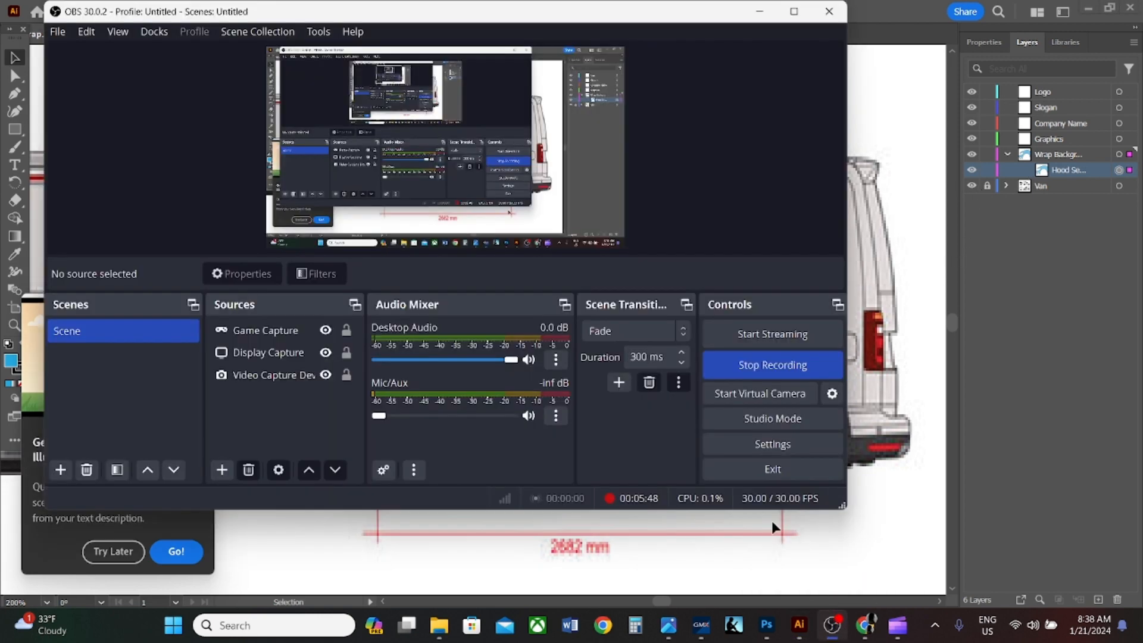
pyautogui.click(772, 372)
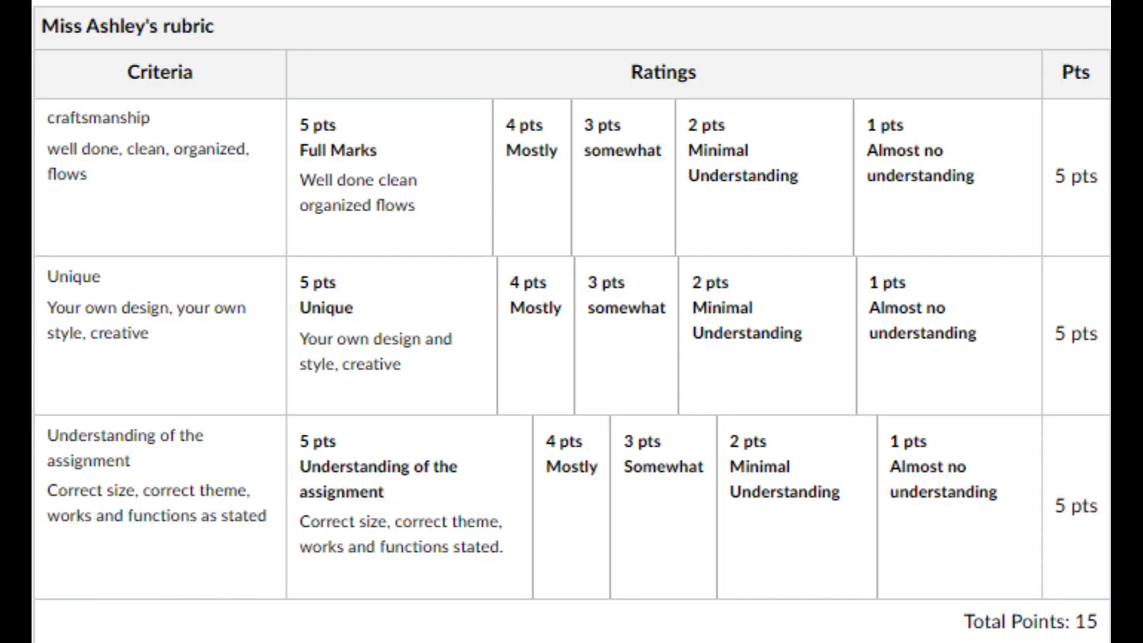